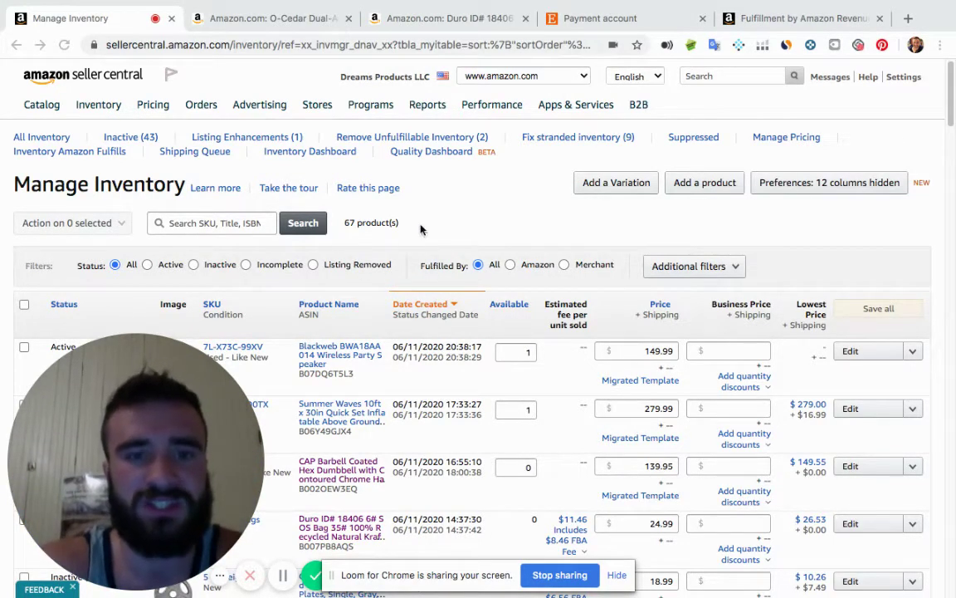
Step: Browse the inventory list to find the O-Cedar flip mop row
left_click(281, 14)
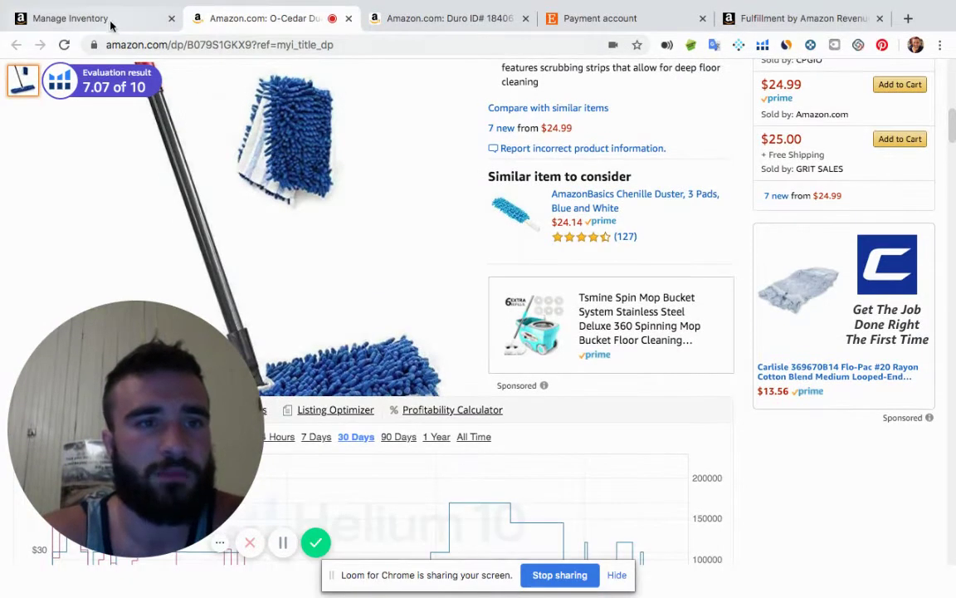
left_click(79, 18)
scroll(273, 249, "down", 3)
scroll(300, 399, "down", 4)
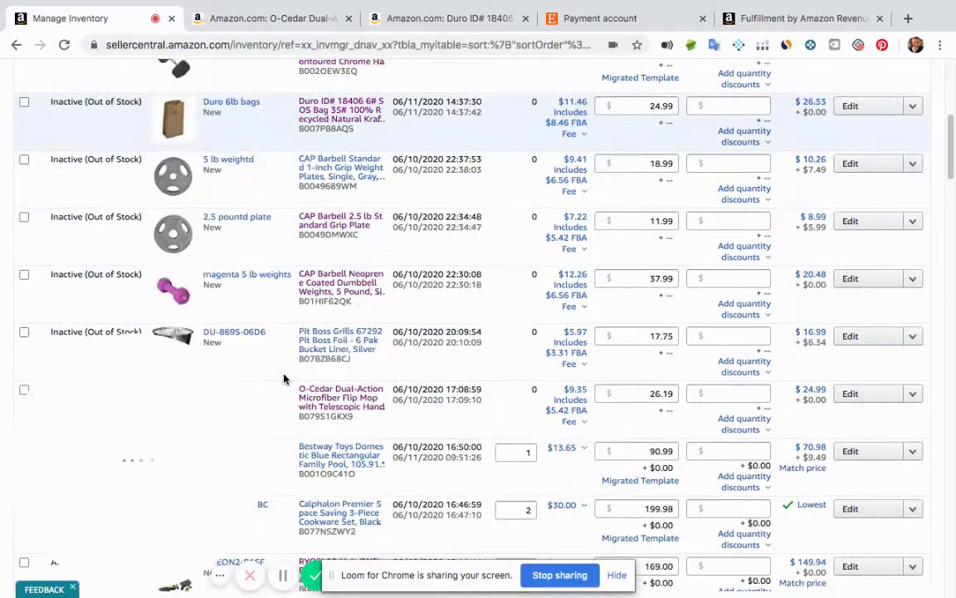
scroll(240, 294, "up", 1)
scroll(240, 294, "up", 3)
scroll(272, 337, "down", 1)
scroll(271, 337, "down", 1)
scroll(272, 337, "down", 2)
scroll(271, 337, "down", 1)
scroll(272, 337, "down", 3)
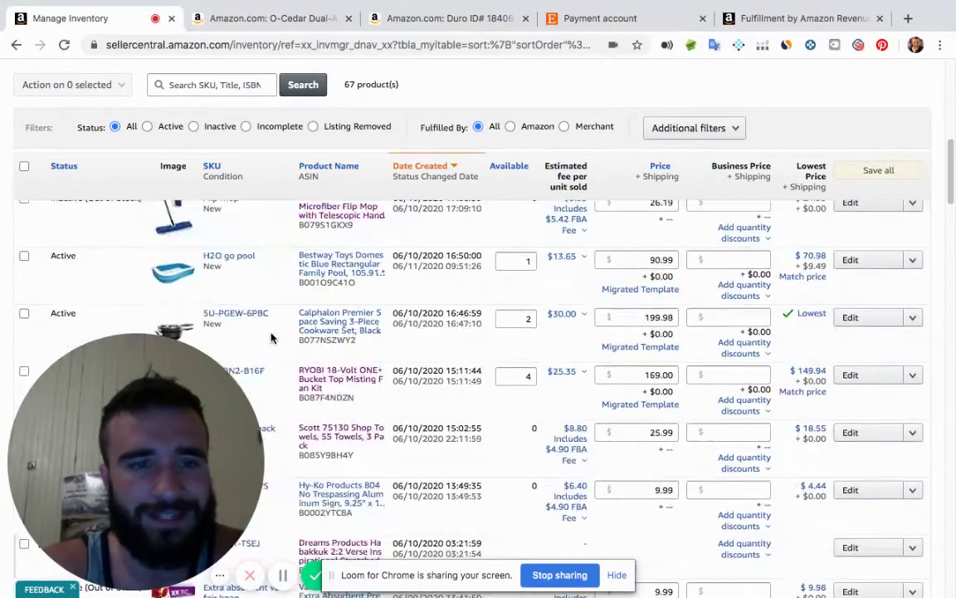
scroll(346, 279, "up", 1)
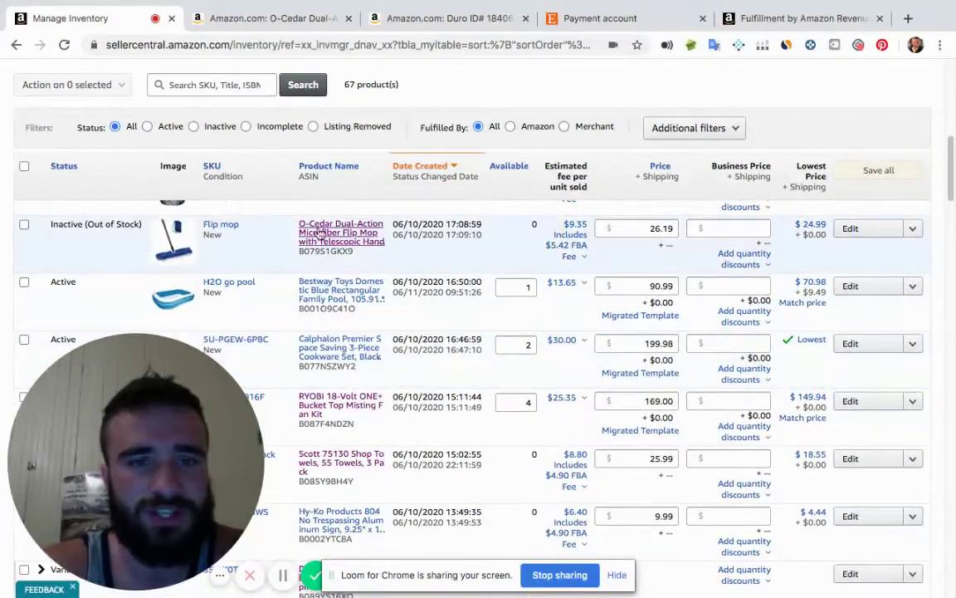
Step: Open the O-Cedar Dual-Action Microfiber Flip Mop's Amazon page, closing the duplicate tab
left_click(340, 229)
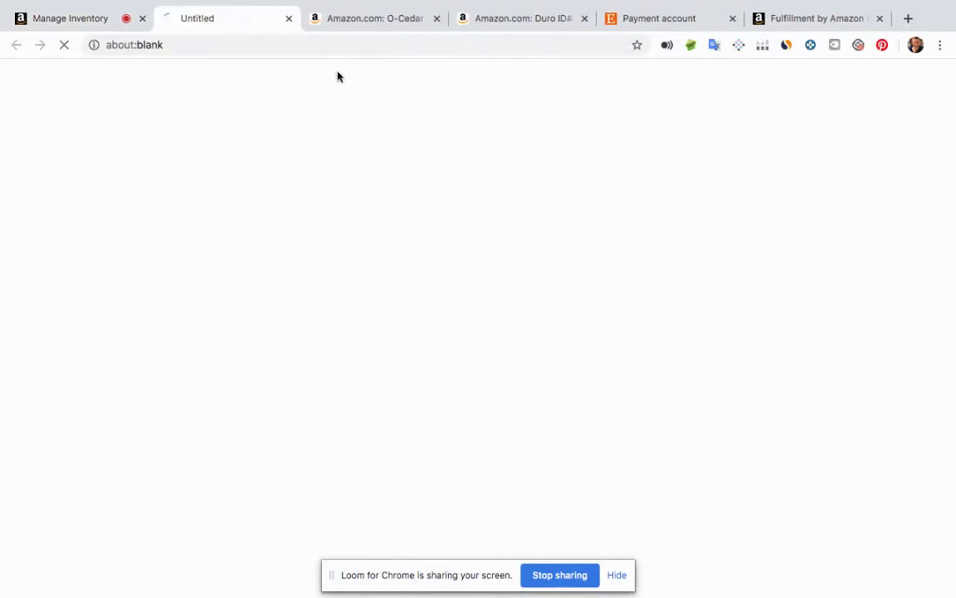
left_click(438, 18)
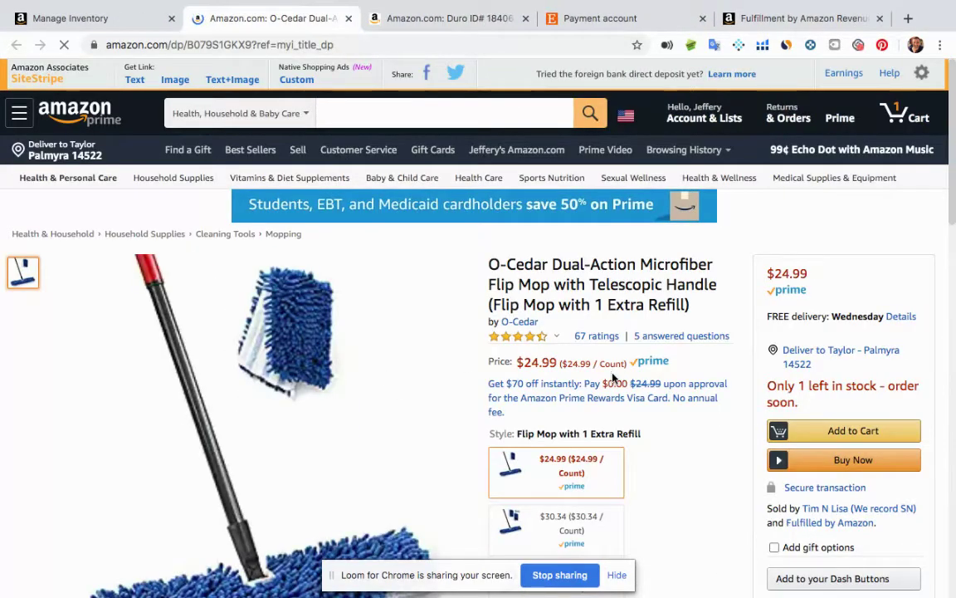
scroll(581, 357, "down", 1)
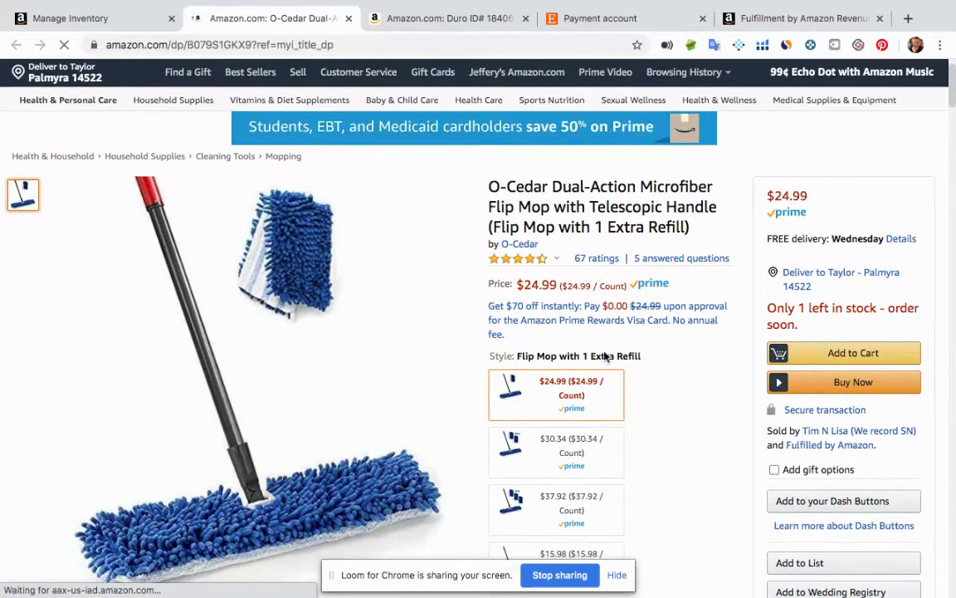
scroll(595, 356, "down", 2)
scroll(598, 355, "down", 2)
scroll(600, 350, "up", 4)
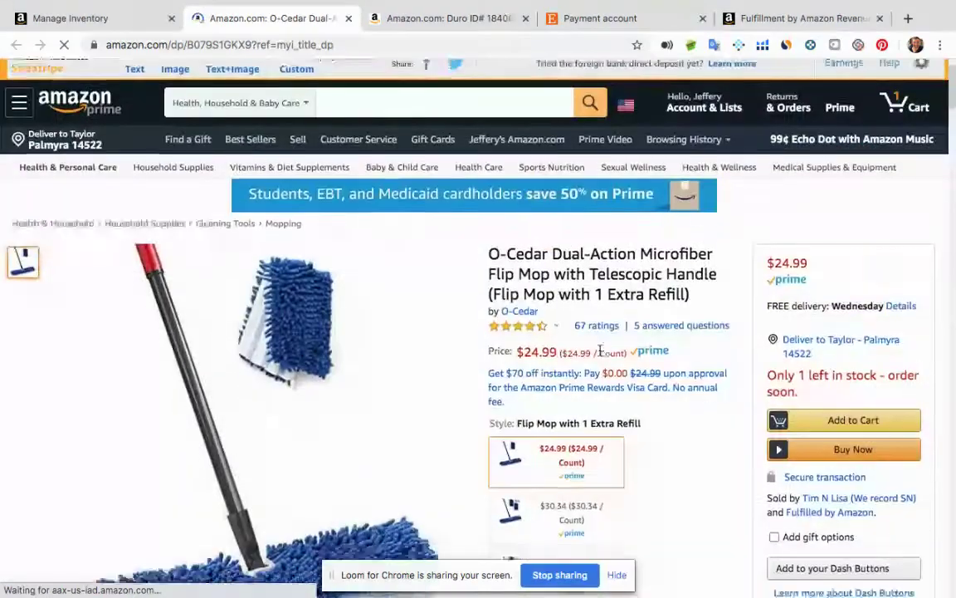
scroll(601, 350, "down", 2)
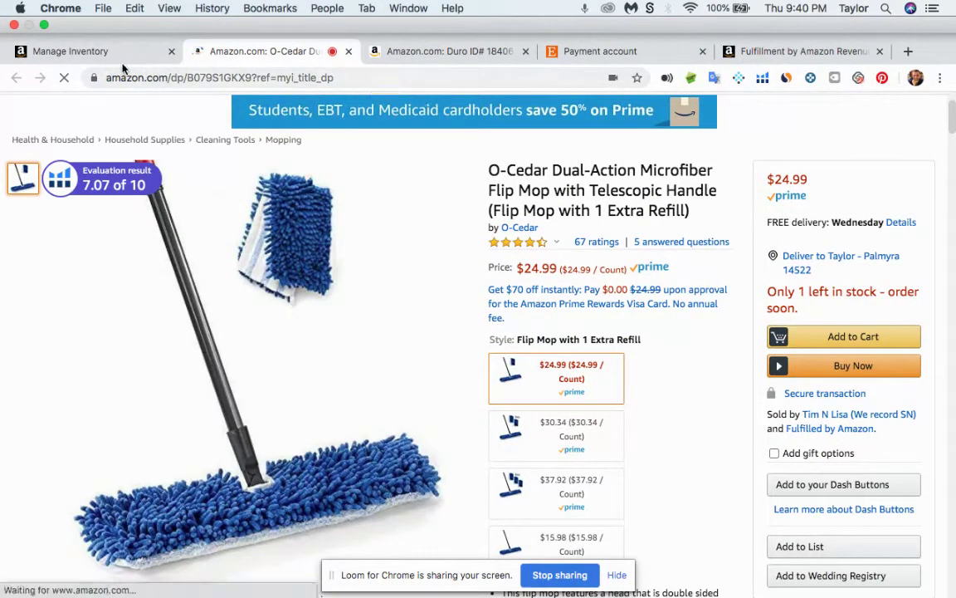
Step: Cross-check against the inventory list, then select the O-Cedar product title on its page
left_click(83, 52)
left_click(241, 52)
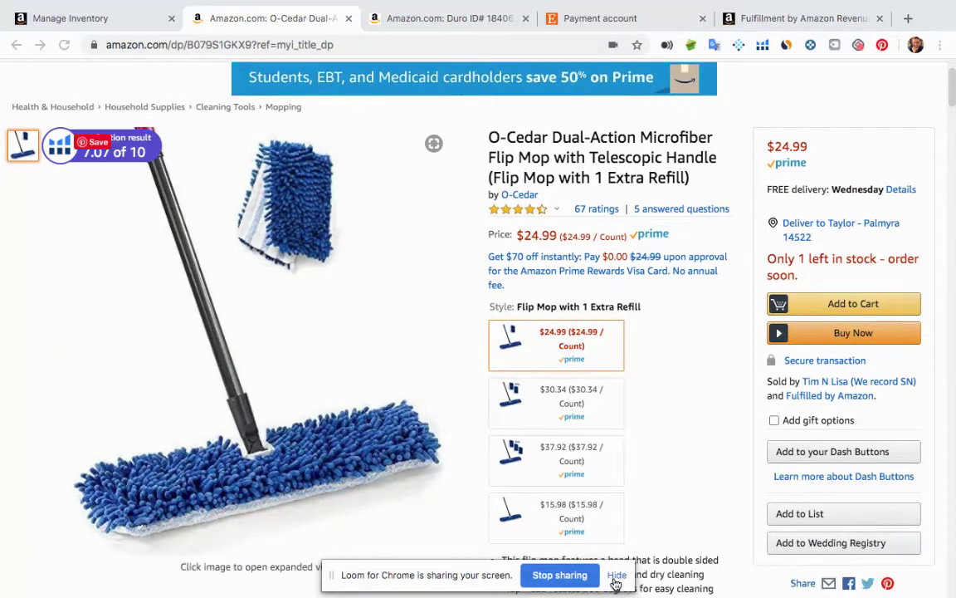
left_click(615, 579)
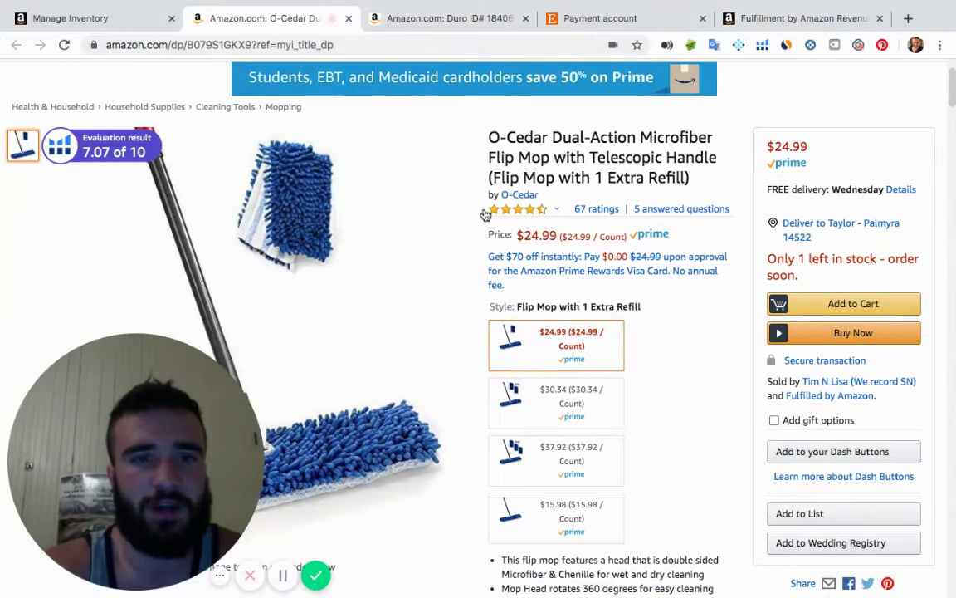
left_click_drag(656, 151, 489, 137)
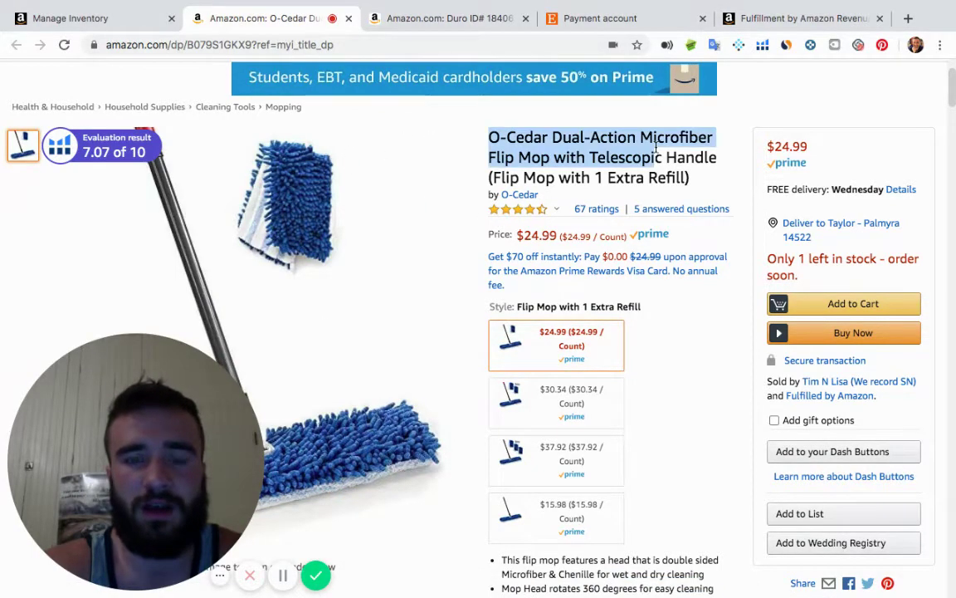
left_click(733, 141)
Step: Review the $24.99 listing and Helium 10 panel for sales-rank history and ASIN
scroll(598, 239, "down", 2)
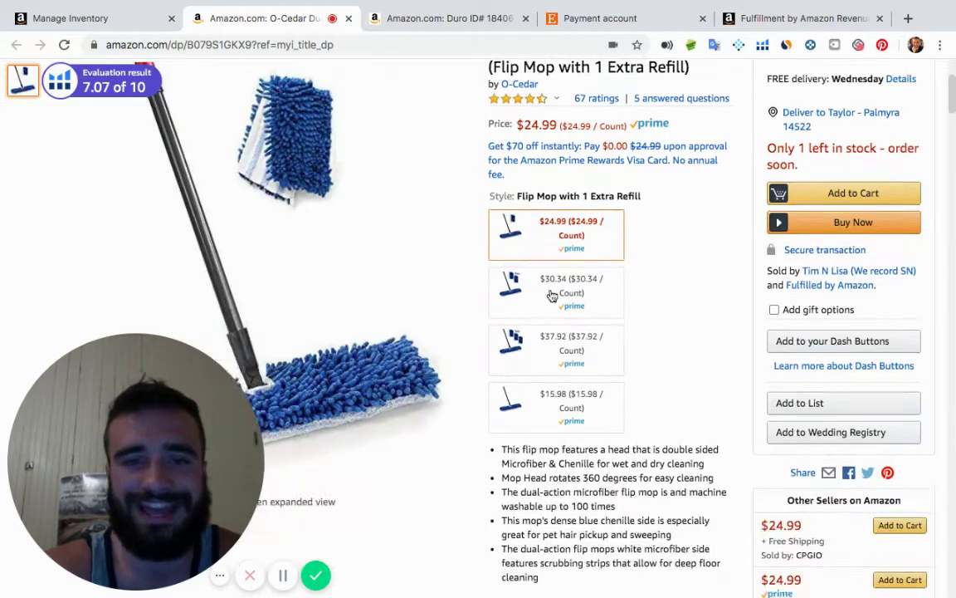
scroll(550, 299, "down", 2)
scroll(498, 315, "down", 3)
scroll(462, 327, "down", 1)
scroll(514, 357, "down", 2)
scroll(464, 374, "down", 2)
scroll(435, 389, "down", 1)
scroll(464, 415, "down", 2)
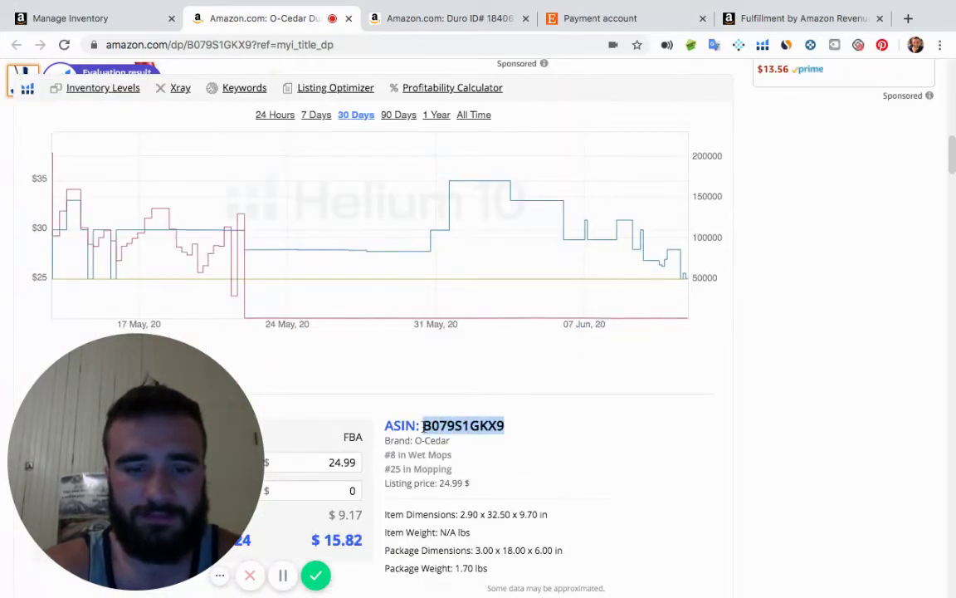
scroll(589, 174, "up", 10)
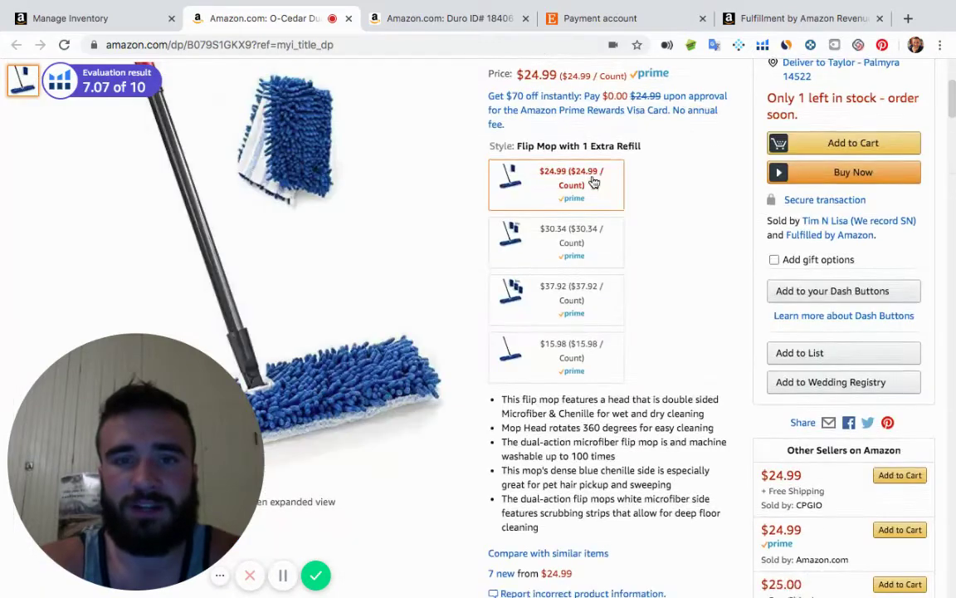
scroll(594, 183, "up", 1)
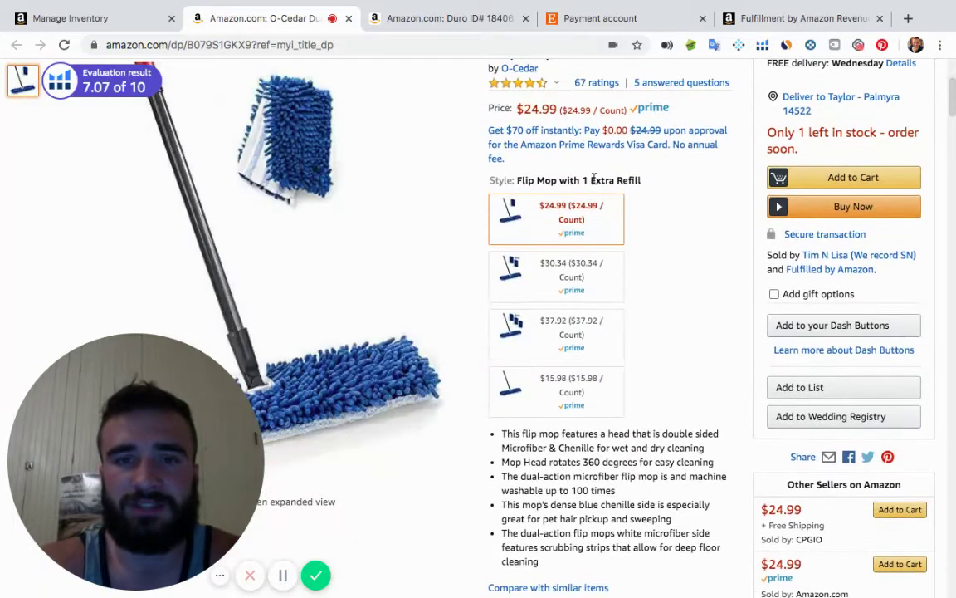
Step: Load the O-Cedar mop into the FBA Revenue Calculator by its ASIN
left_click(797, 17)
scroll(518, 177, "up", 1)
scroll(415, 200, "up", 3)
scroll(322, 211, "up", 3)
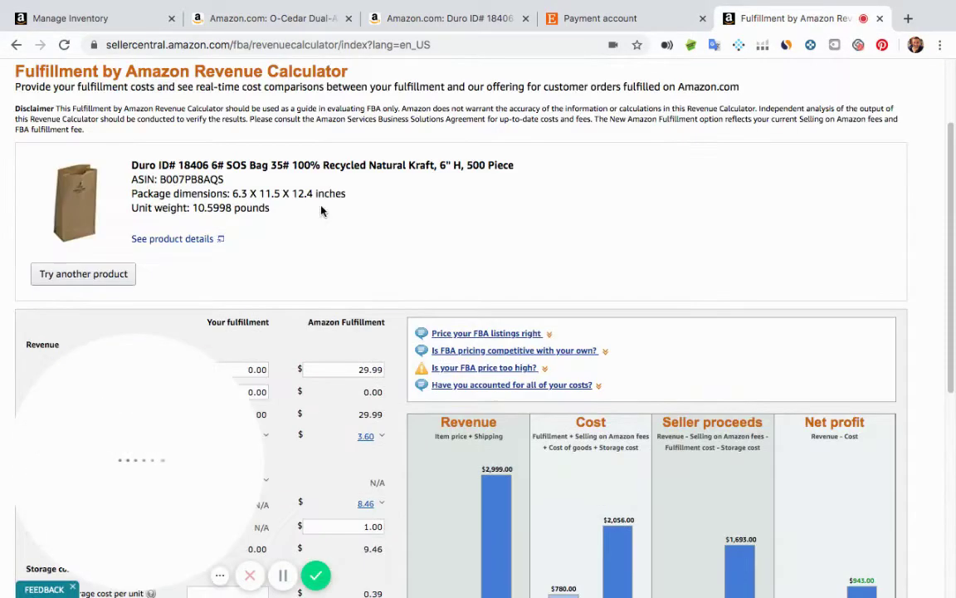
left_click(116, 274)
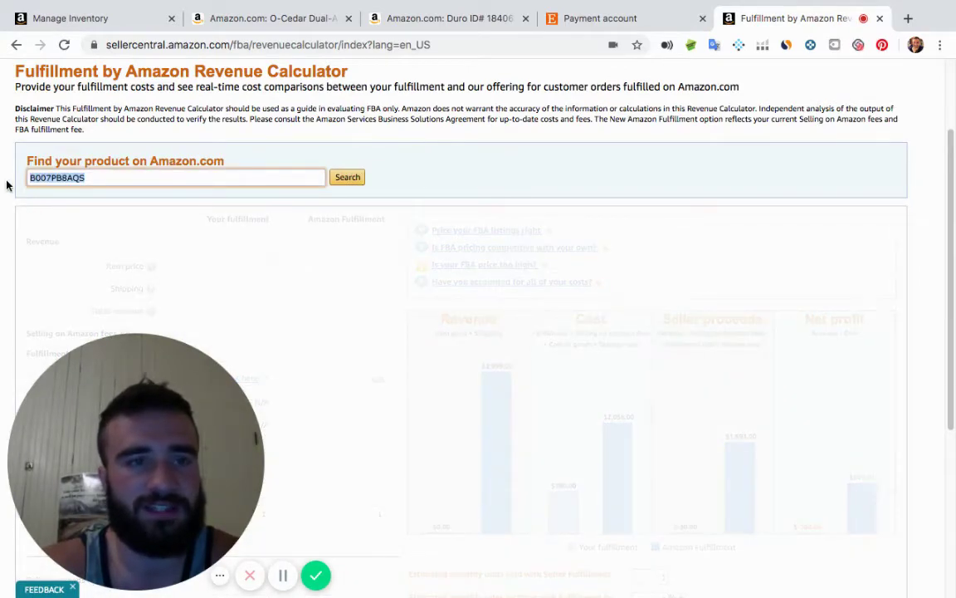
left_click(340, 185)
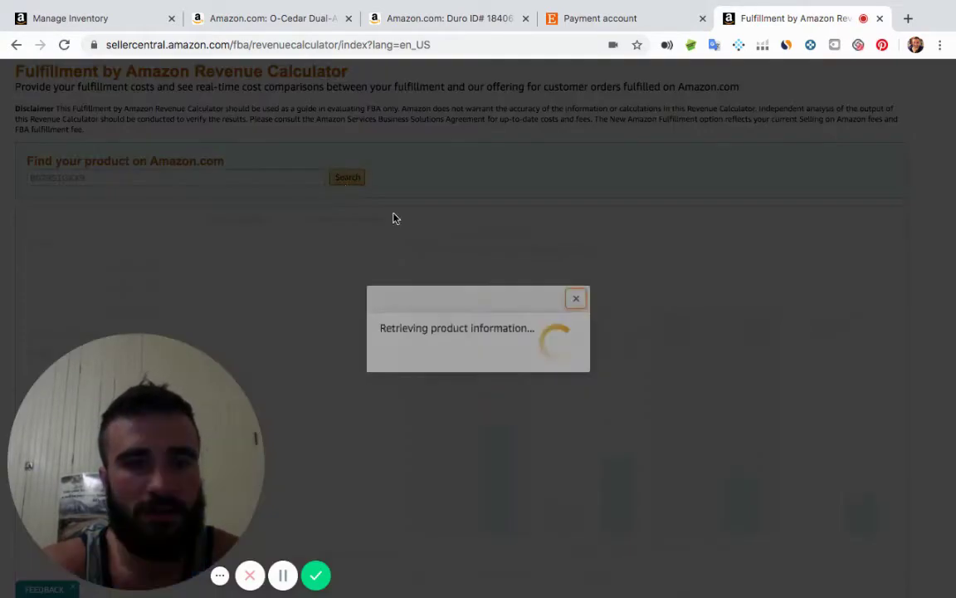
Step: Enter $24.99 as the Amazon Fulfillment item price
scroll(424, 243, "down", 2)
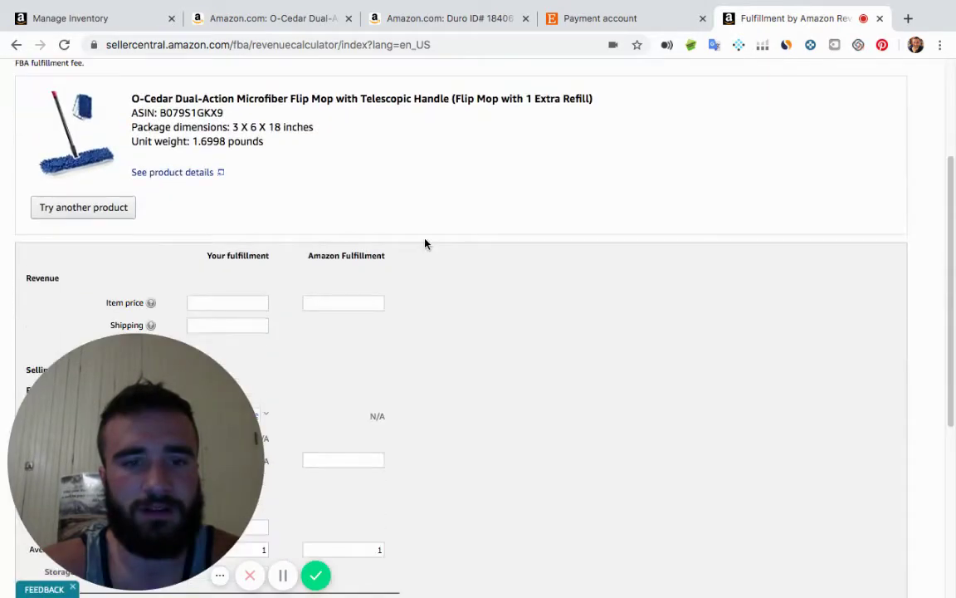
left_click(373, 299)
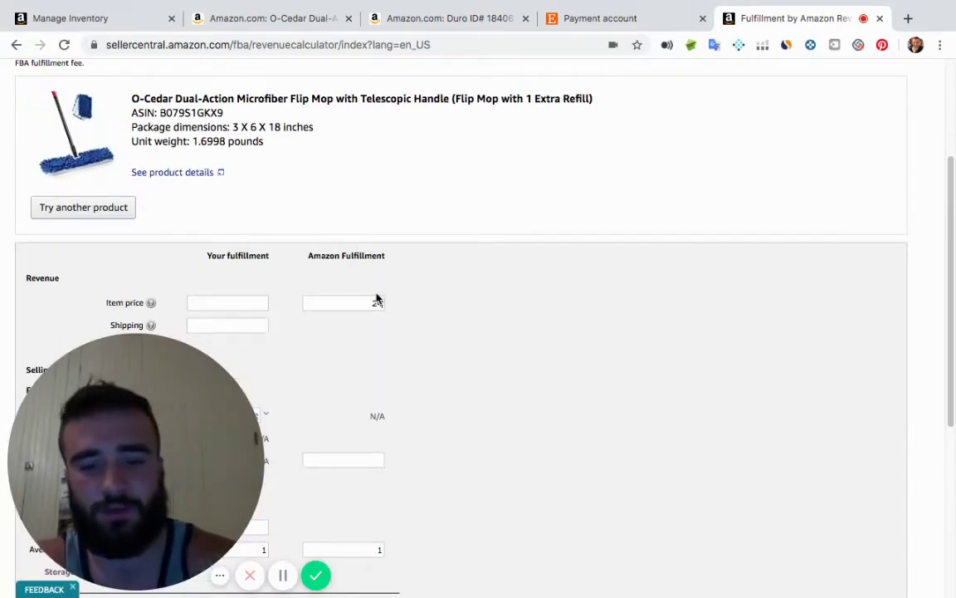
type("24.99")
scroll(395, 291, "down", 1)
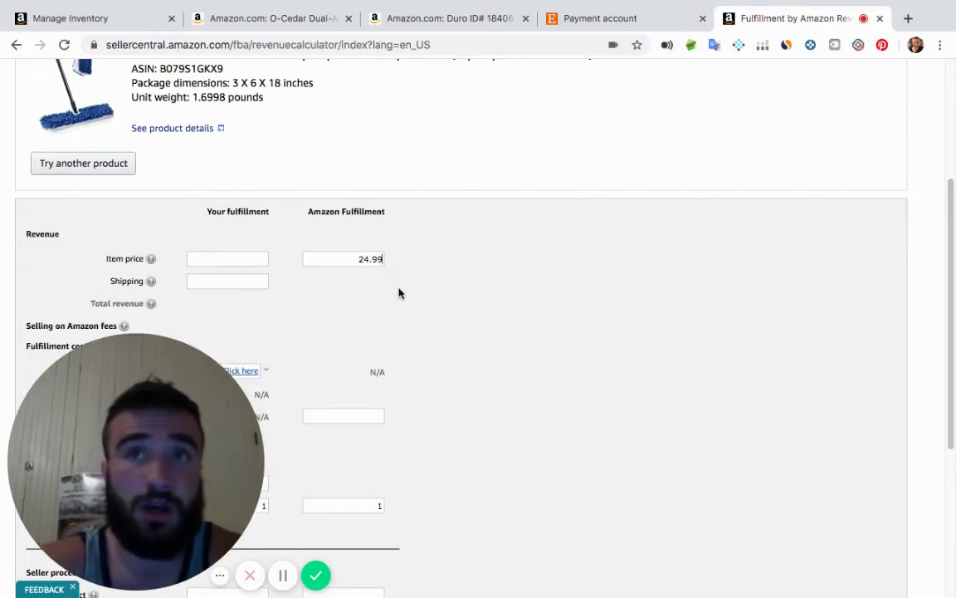
scroll(446, 318, "down", 2)
scroll(437, 320, "down", 1)
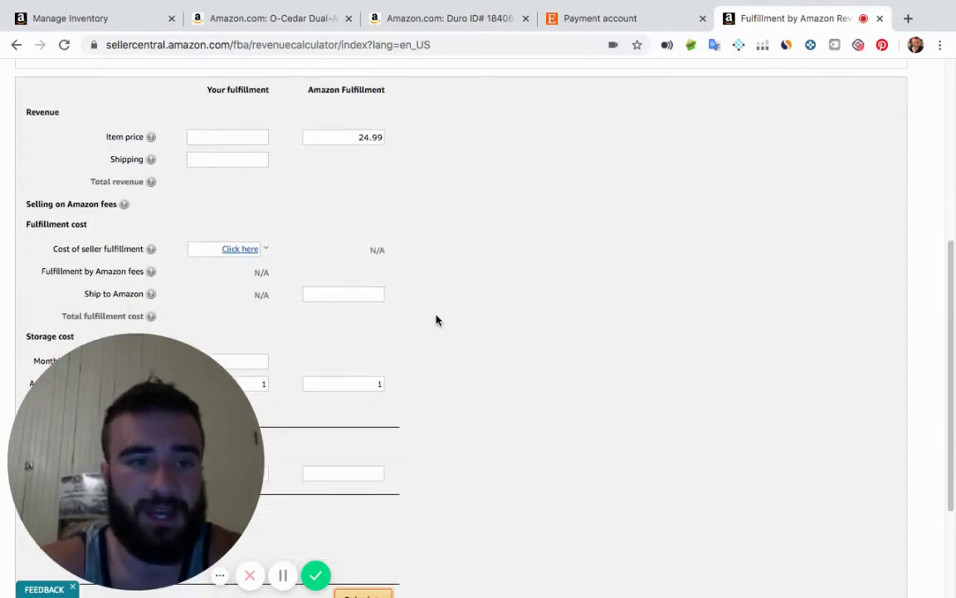
Step: Fill in the $0.50 ship-to-Amazon cost and start the $7.50 product cost
left_click(379, 297)
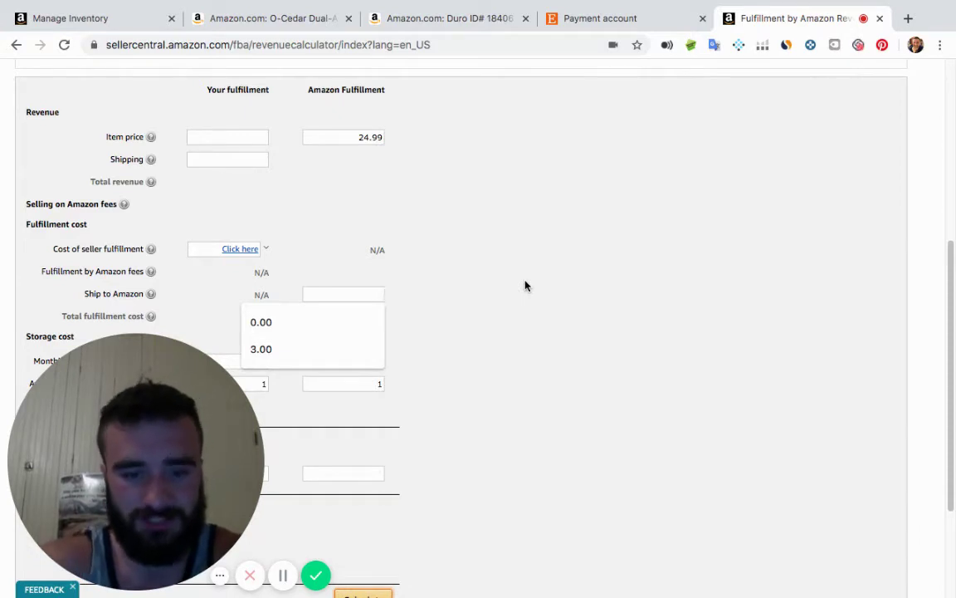
key("Escape")
scroll(531, 282, "down", 2)
scroll(401, 318, "down", 2)
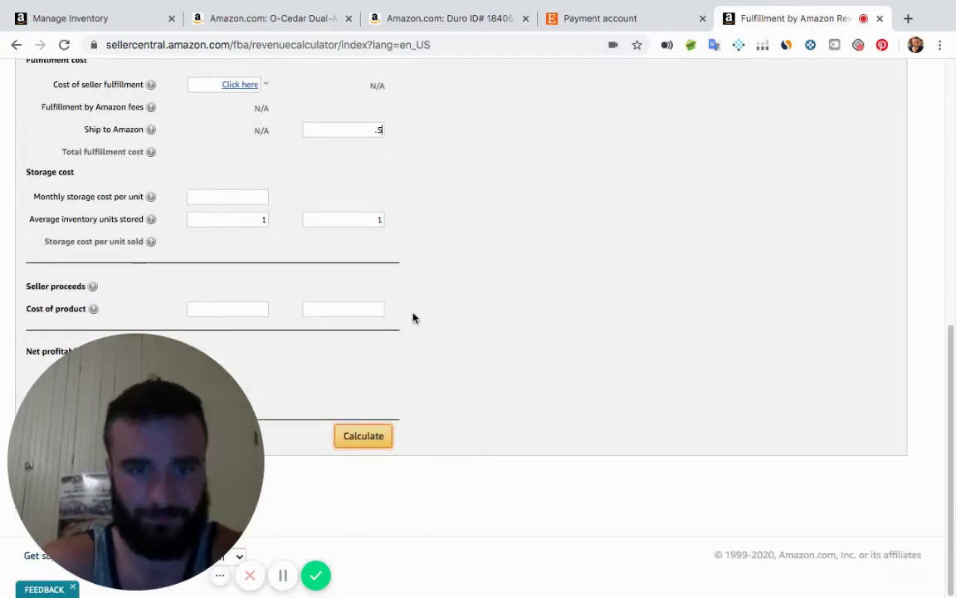
left_click(362, 308)
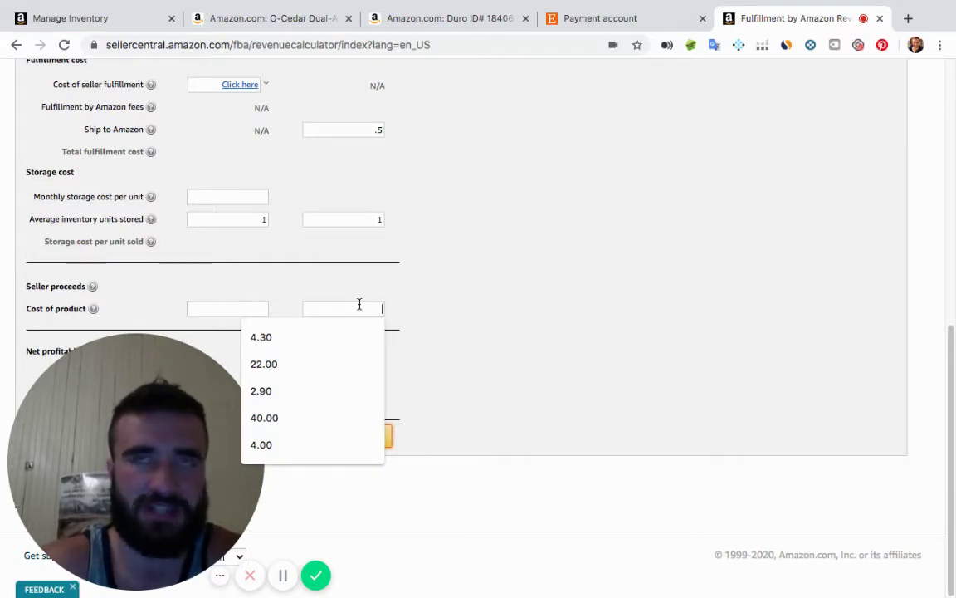
Step: Calculate with $7.50 product cost, then recalculate at 98 monthly units for $766.36 profit
type("7.5")
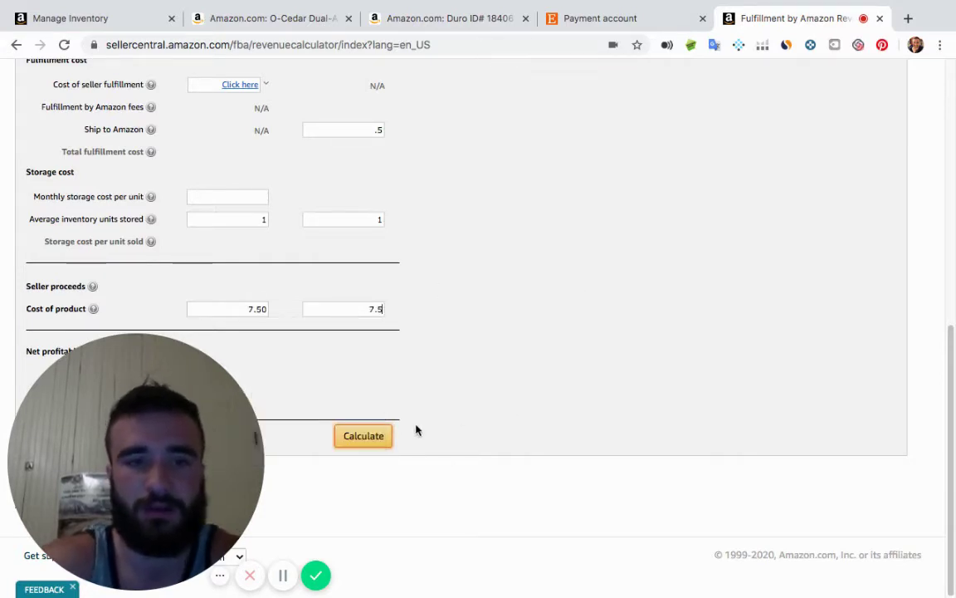
left_click(371, 437)
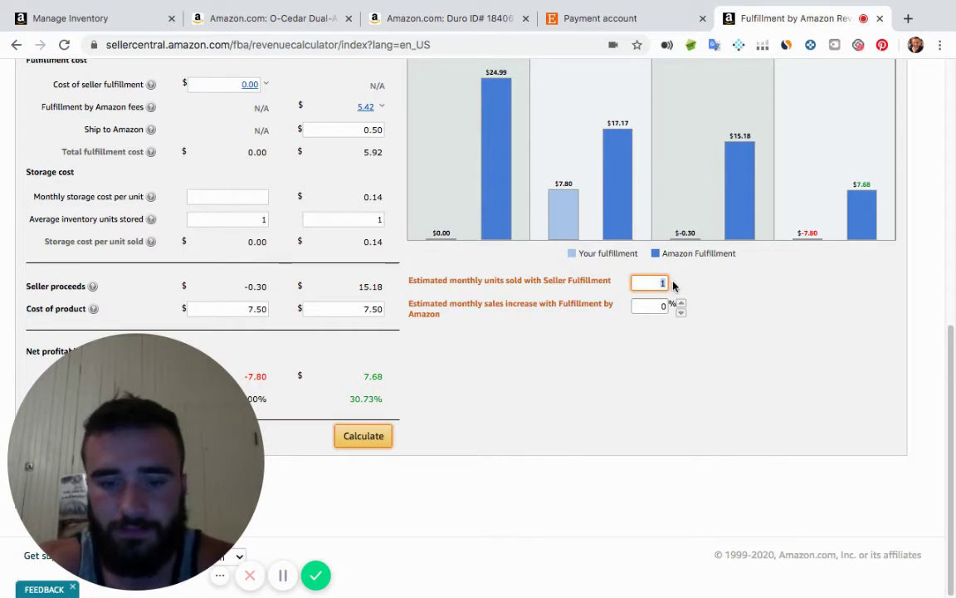
key("BackSpace")
type("98")
left_click(370, 438)
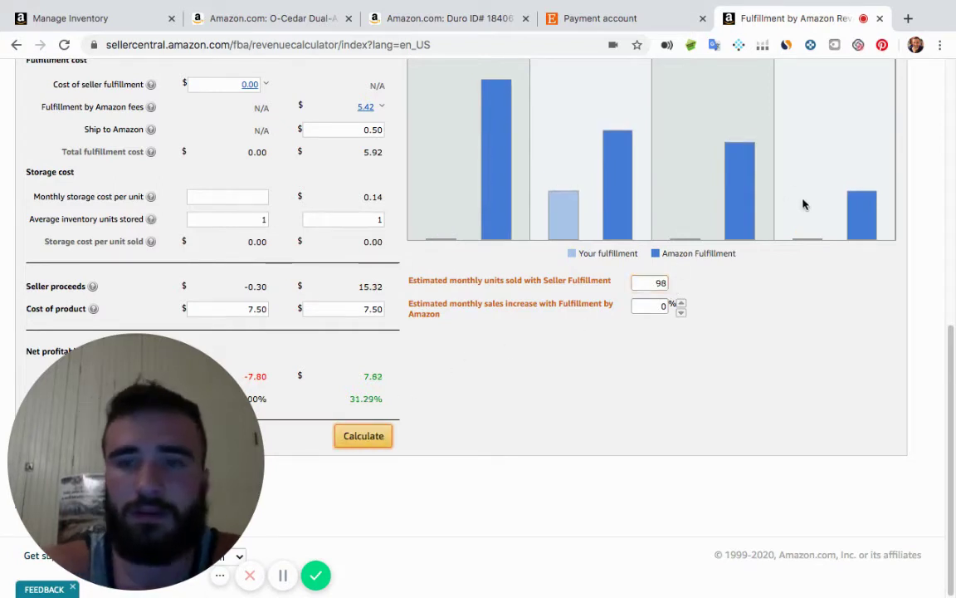
scroll(789, 257, "up", 1)
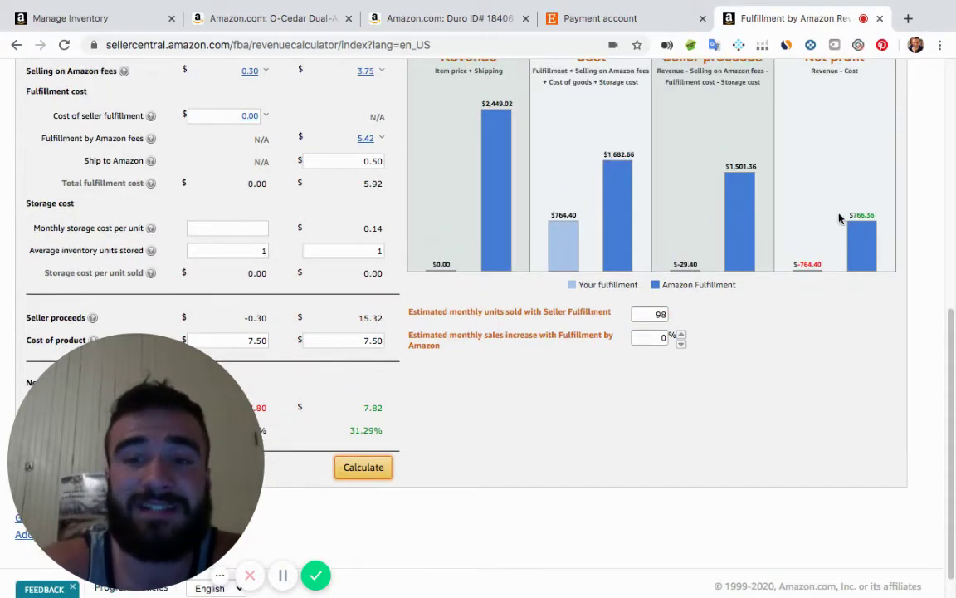
scroll(822, 243, "up", 1)
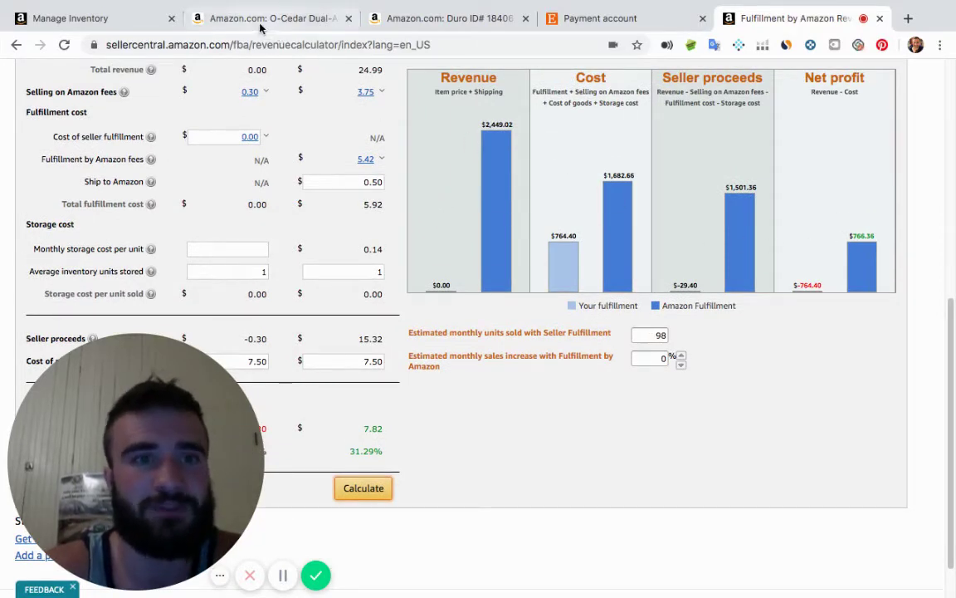
Step: From Manage Inventory, open the Duro 500-piece kraft paper bag's Amazon page
left_click(132, 20)
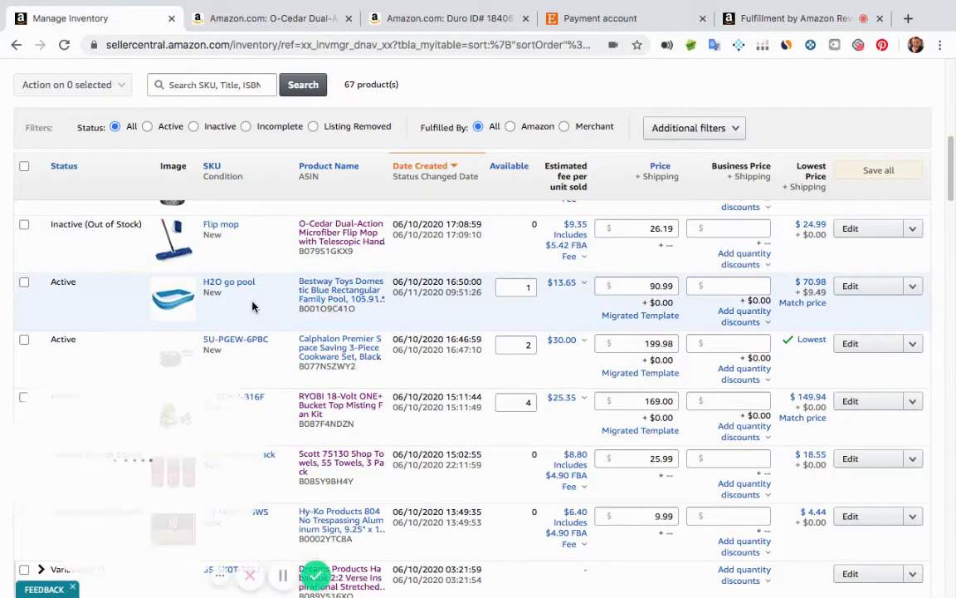
scroll(253, 306, "up", 3)
scroll(227, 271, "up", 1)
scroll(228, 267, "up", 2)
scroll(340, 260, "up", 1)
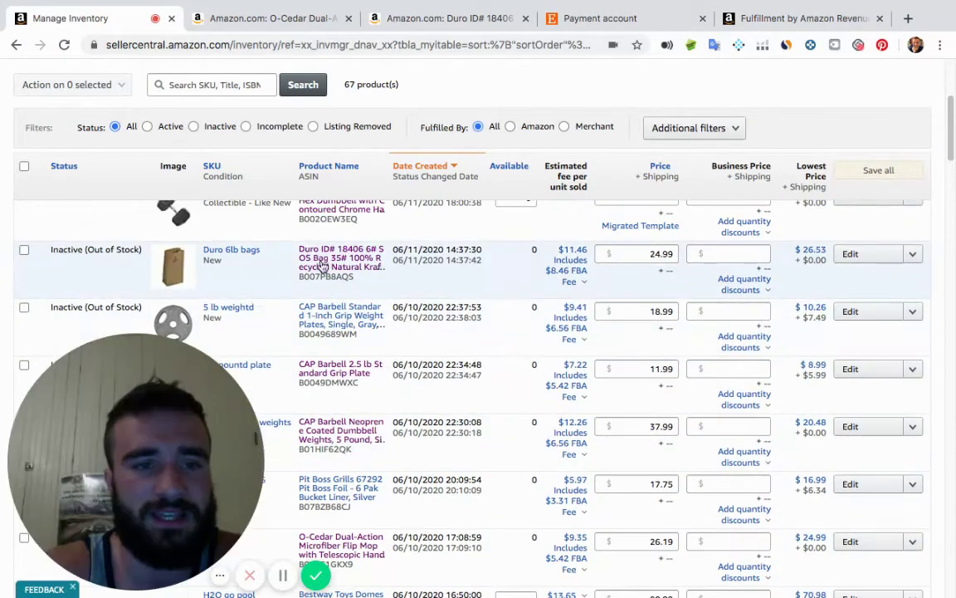
left_click(352, 256)
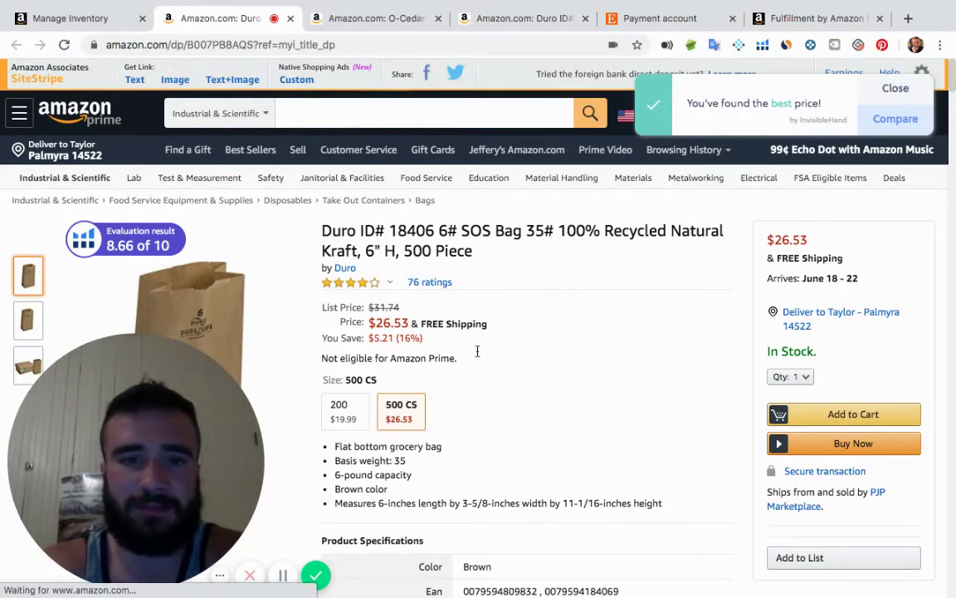
Step: Dismiss the 'You've found the best price!' popup on the Duro bag page
left_click(893, 89)
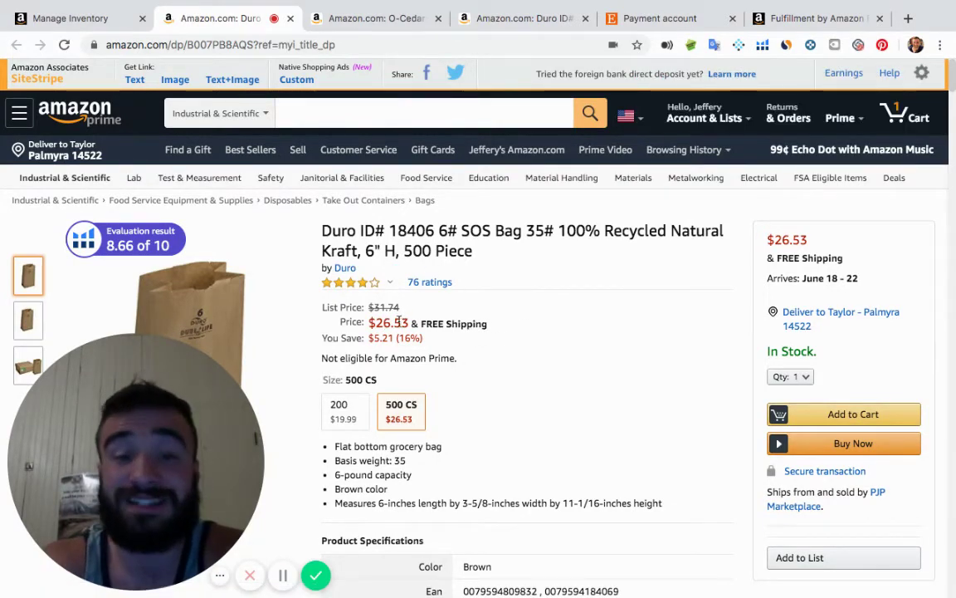
Step: Set the Duro bag's Helium 10 FBA cost to 6.98, yielding $7.91 profit
scroll(412, 338, "down", 2)
scroll(413, 339, "down", 3)
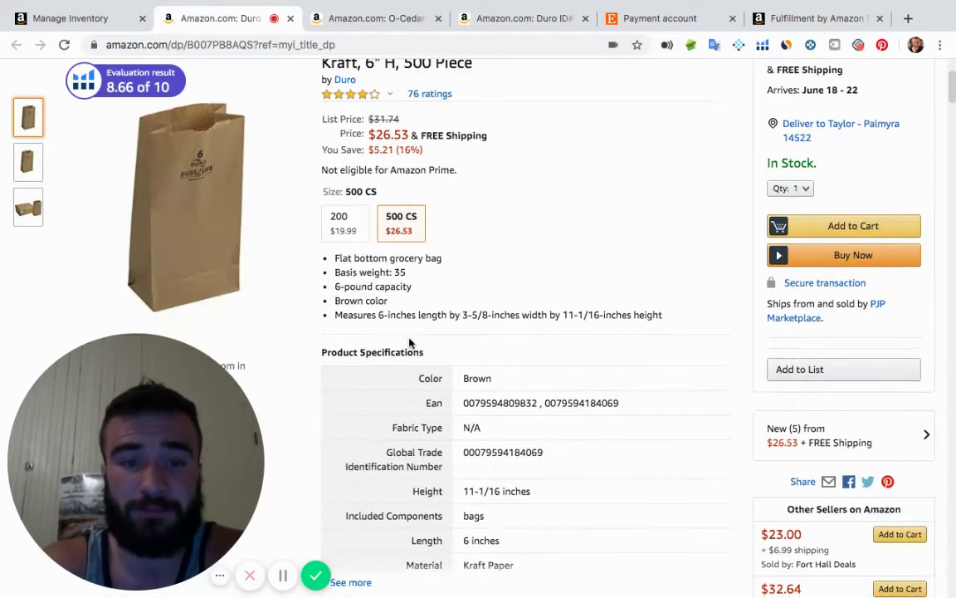
scroll(412, 338, "down", 5)
scroll(412, 340, "up", 3)
scroll(411, 341, "down", 4)
scroll(410, 342, "down", 3)
scroll(408, 356, "down", 2)
scroll(409, 365, "down", 3)
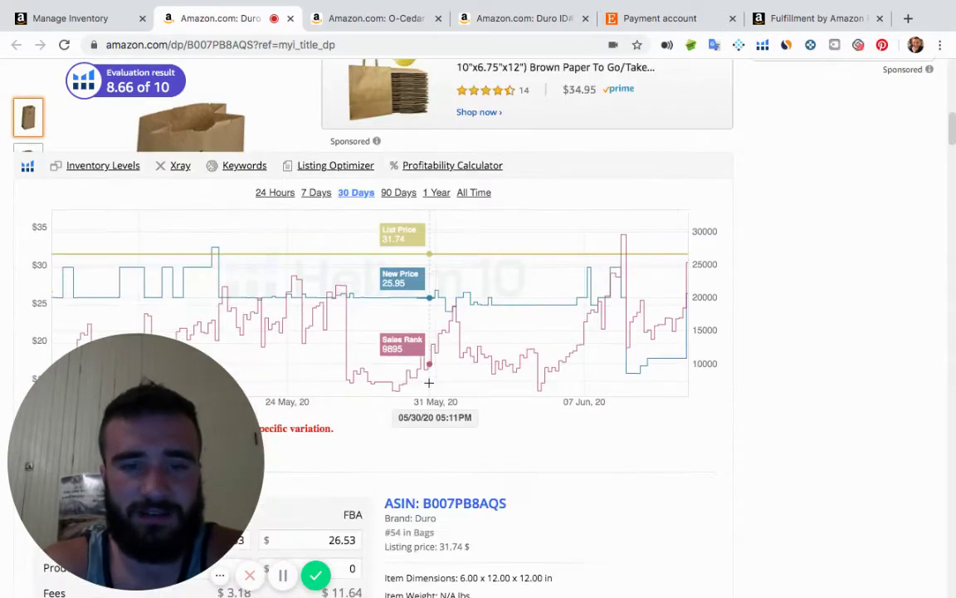
scroll(415, 353, "down", 3)
scroll(348, 454, "down", 2)
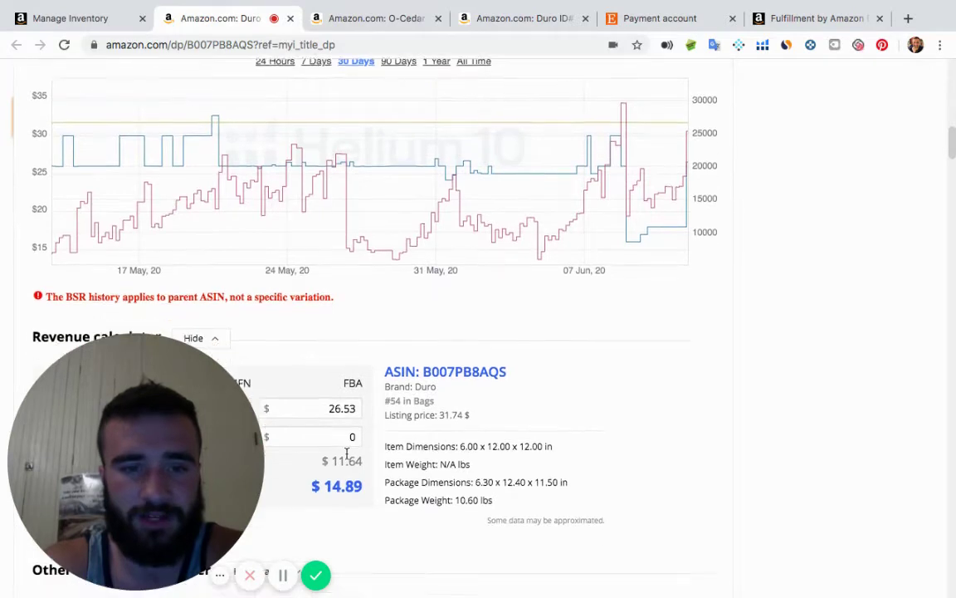
left_click(350, 403)
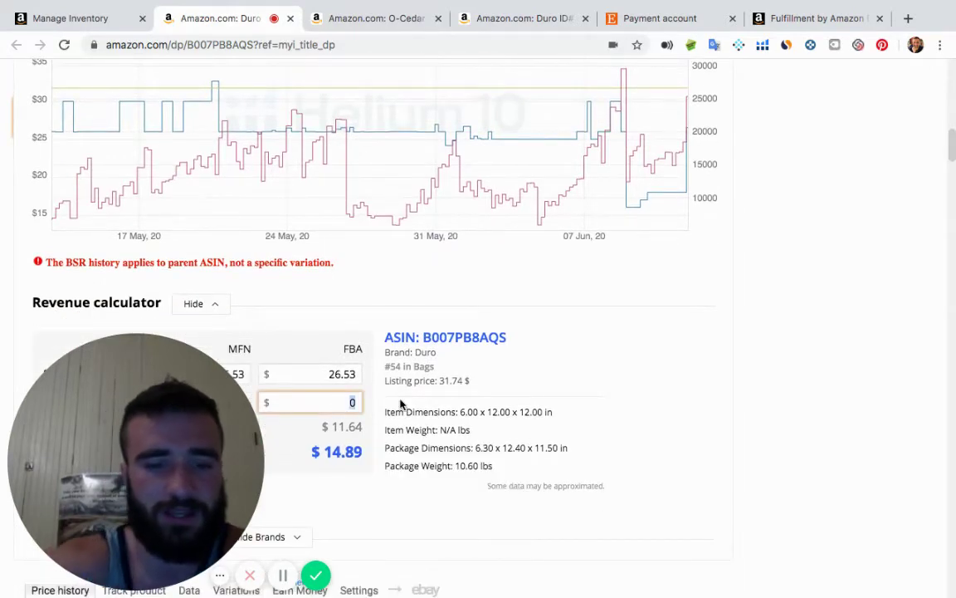
type("6.98")
left_click(307, 479)
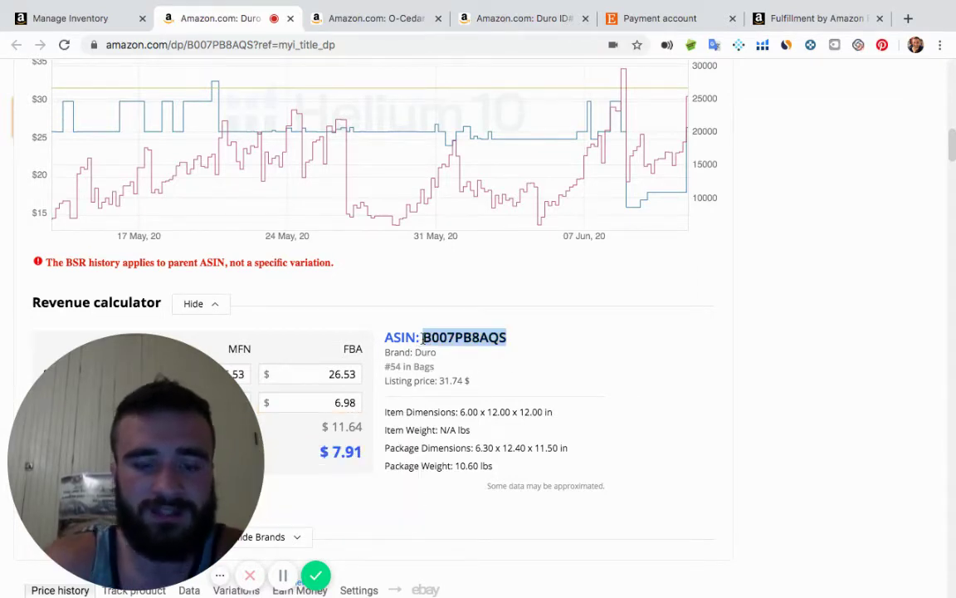
Step: Replace the calculator's product with the Duro 6# kraft bag, ASIN B007PB8AQS
left_click(867, 14)
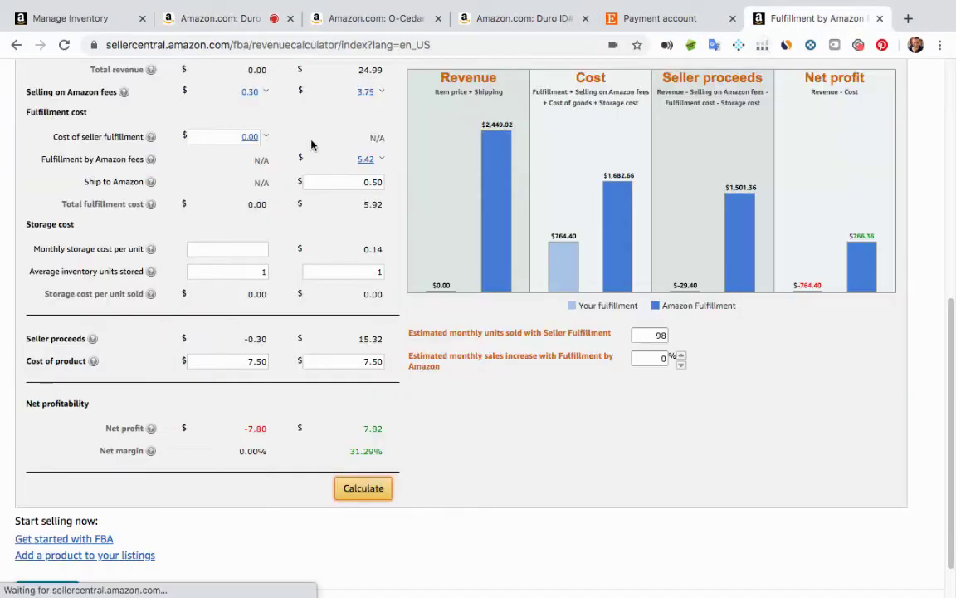
scroll(299, 199, "up", 5)
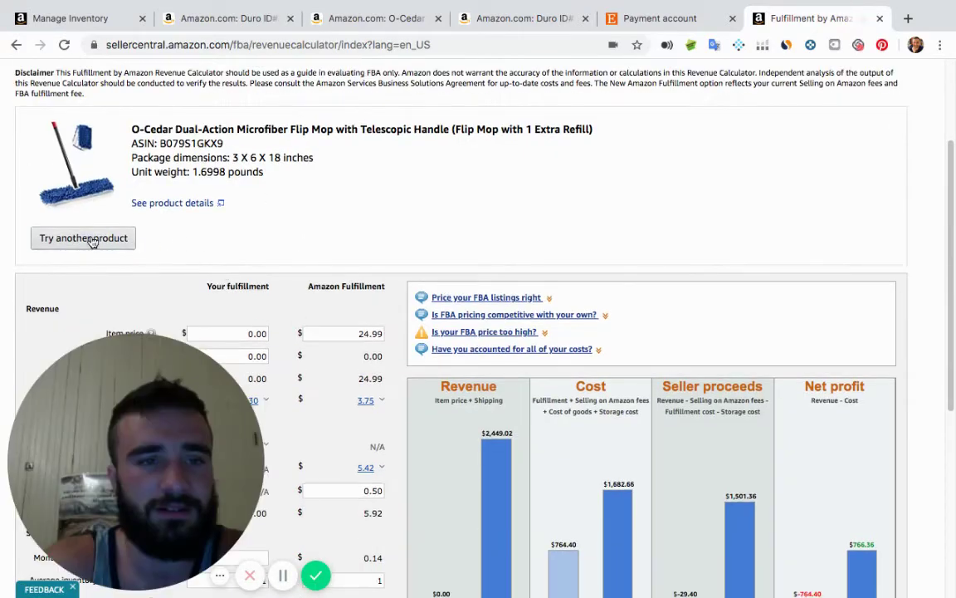
left_click(91, 238)
left_click_drag(102, 141, 28, 141)
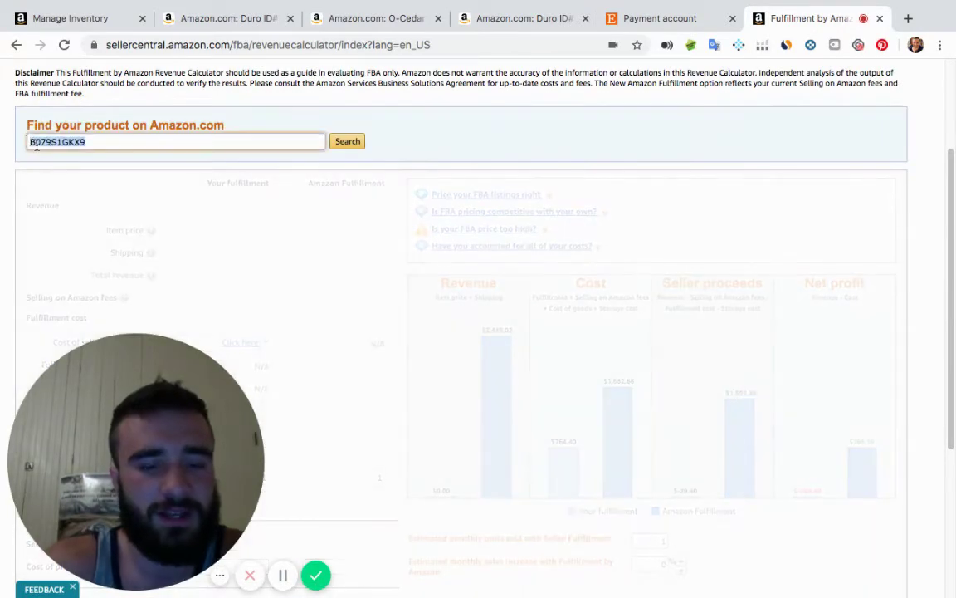
left_click(347, 142)
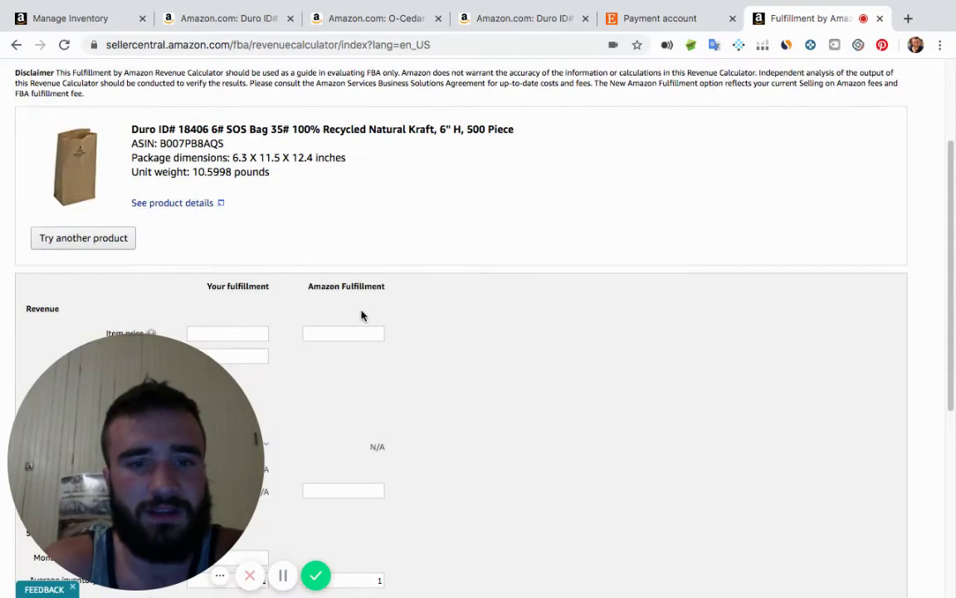
left_click(362, 313)
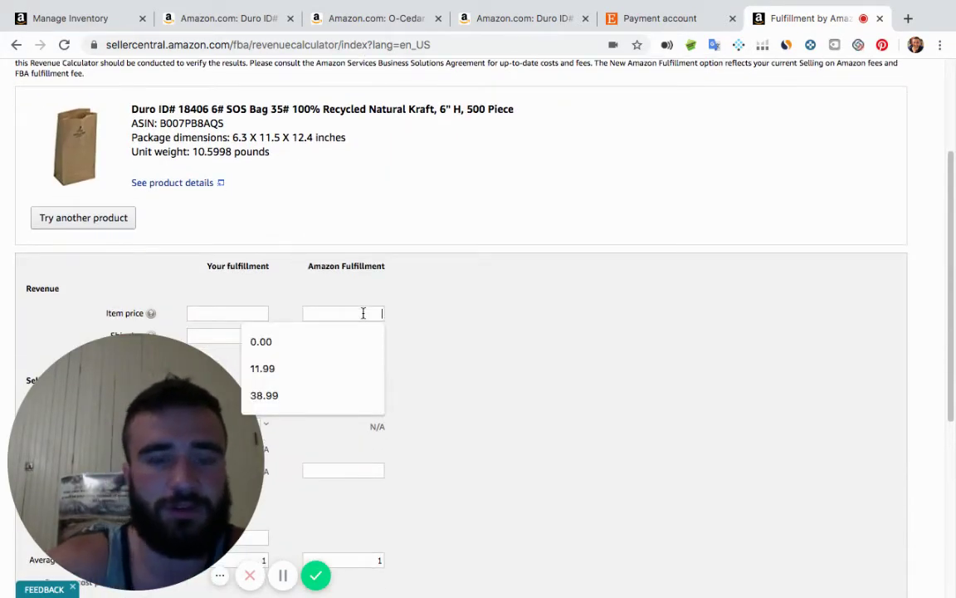
left_click(381, 221)
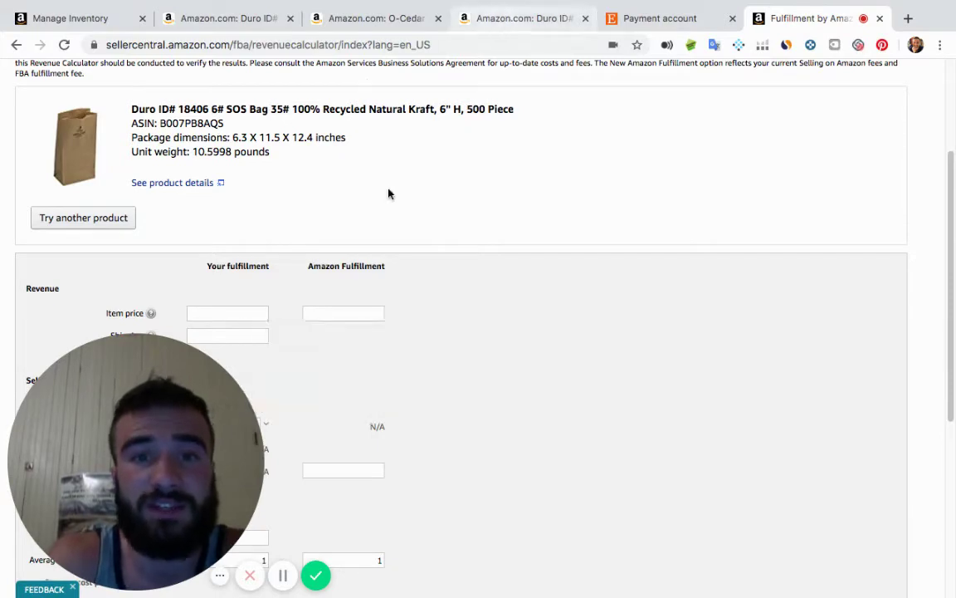
Step: Go back to the Duro bag's product page and scroll through its listing
key("ctrl+shift+Tab")
key("ctrl+shift+Tab")
scroll(436, 203, "up", 2)
scroll(435, 202, "up", 3)
scroll(437, 199, "up", 2)
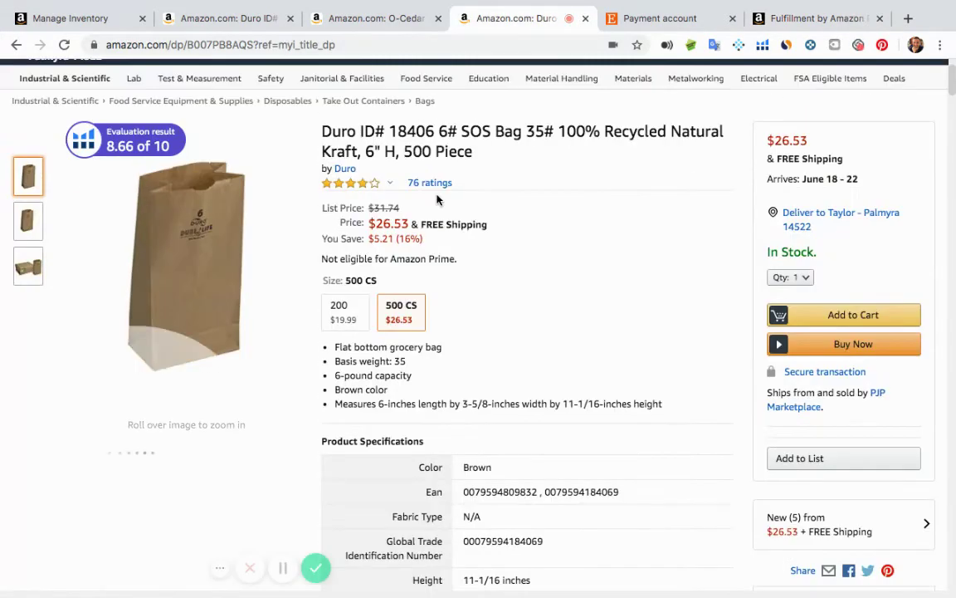
scroll(438, 199, "up", 1)
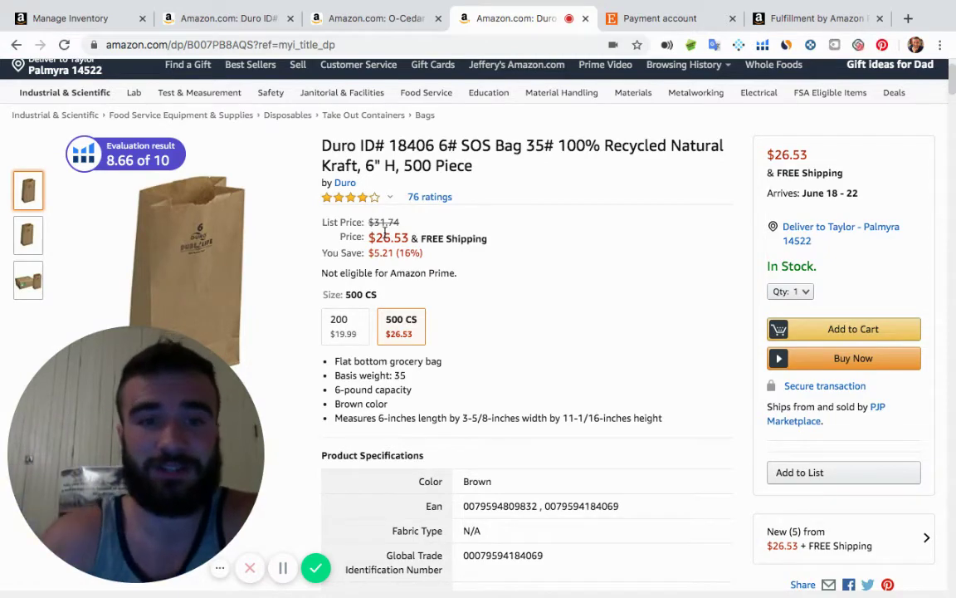
scroll(561, 395, "down", 2)
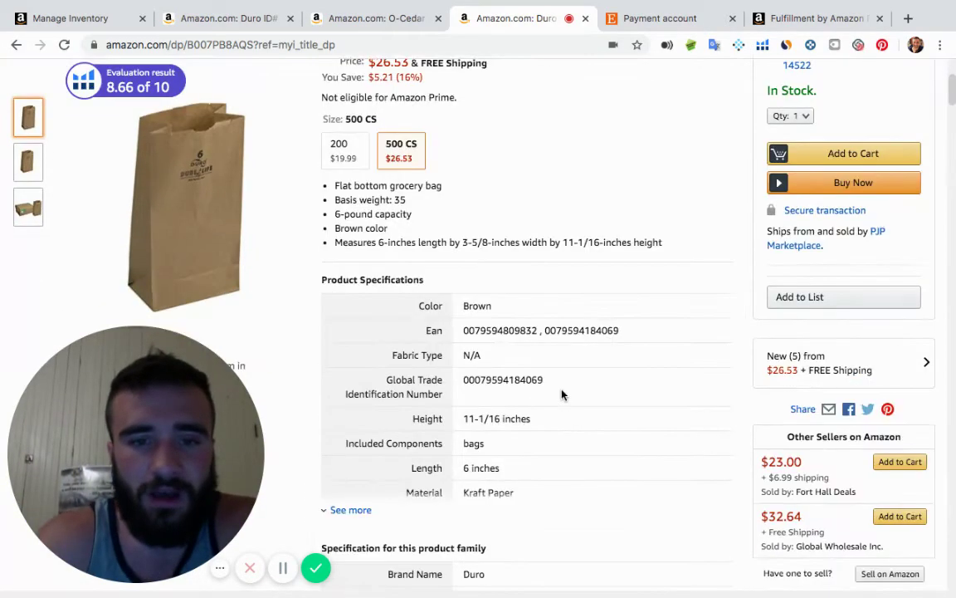
scroll(563, 395, "down", 2)
scroll(442, 316, "up", 4)
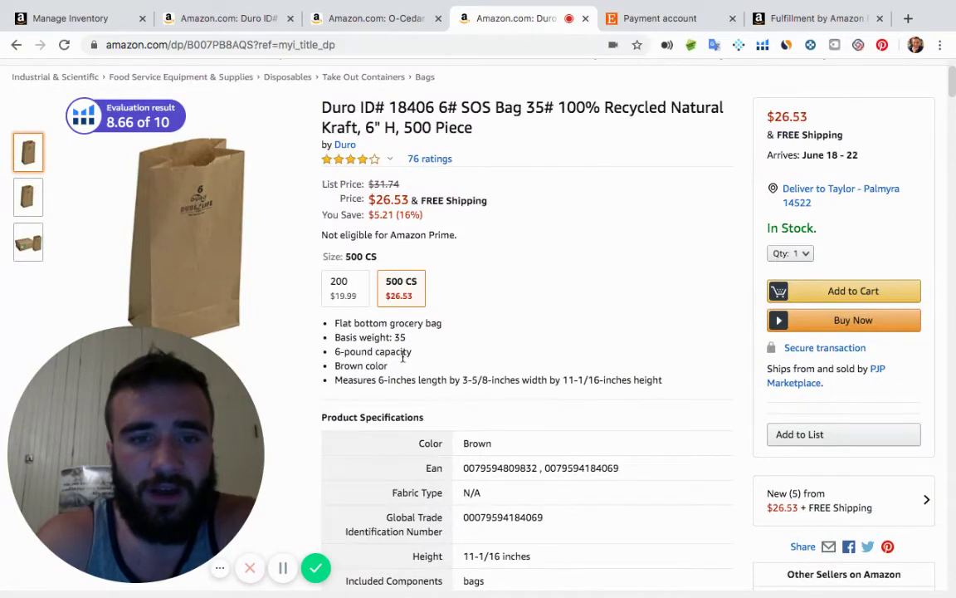
scroll(405, 359, "down", 3)
scroll(412, 390, "down", 3)
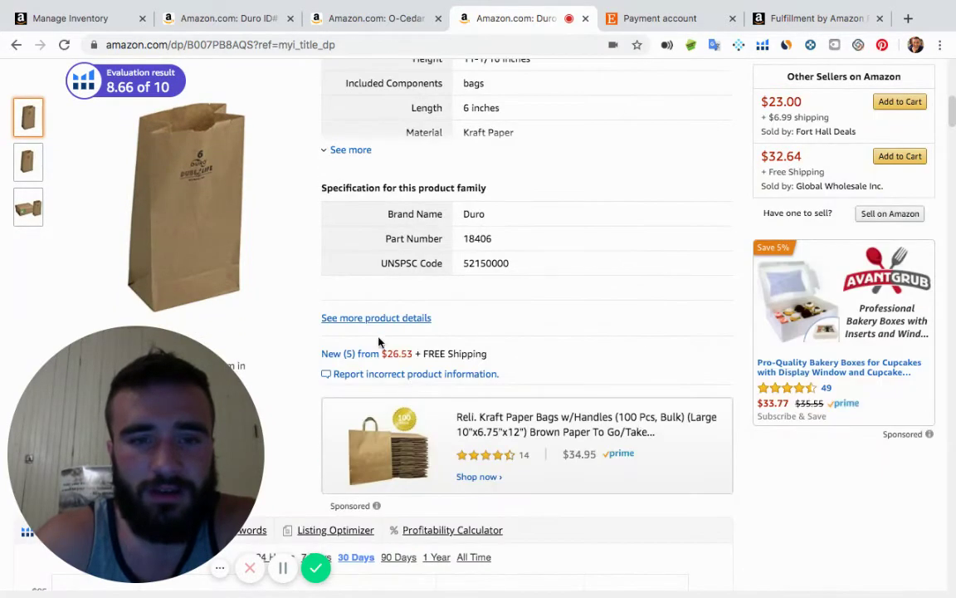
Step: Open the 'New (5) from $26.53' offers and expand the PJP Marketplace seller details
left_click(359, 354)
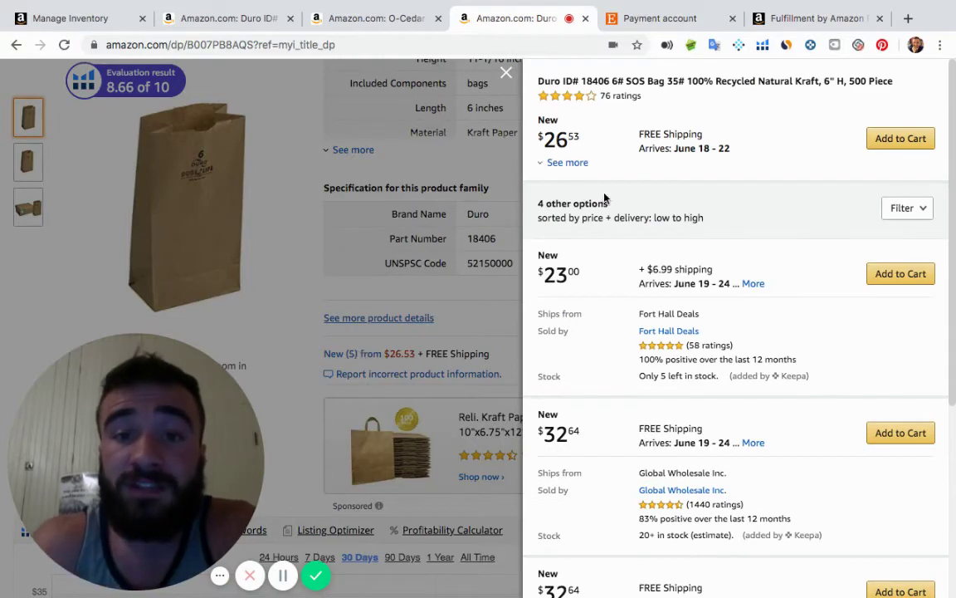
left_click(556, 164)
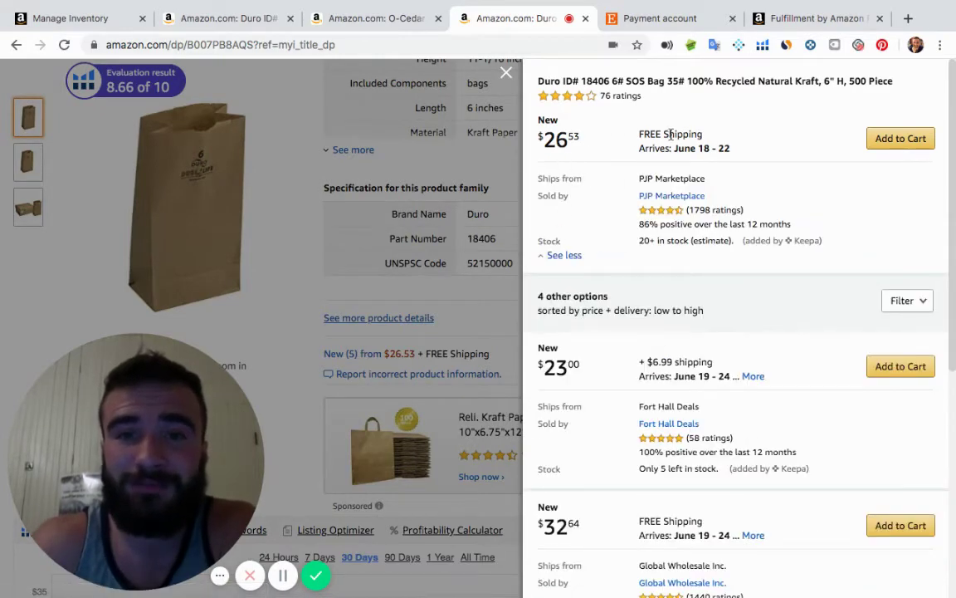
scroll(647, 241, "down", 1)
scroll(662, 320, "down", 2)
scroll(674, 368, "down", 2)
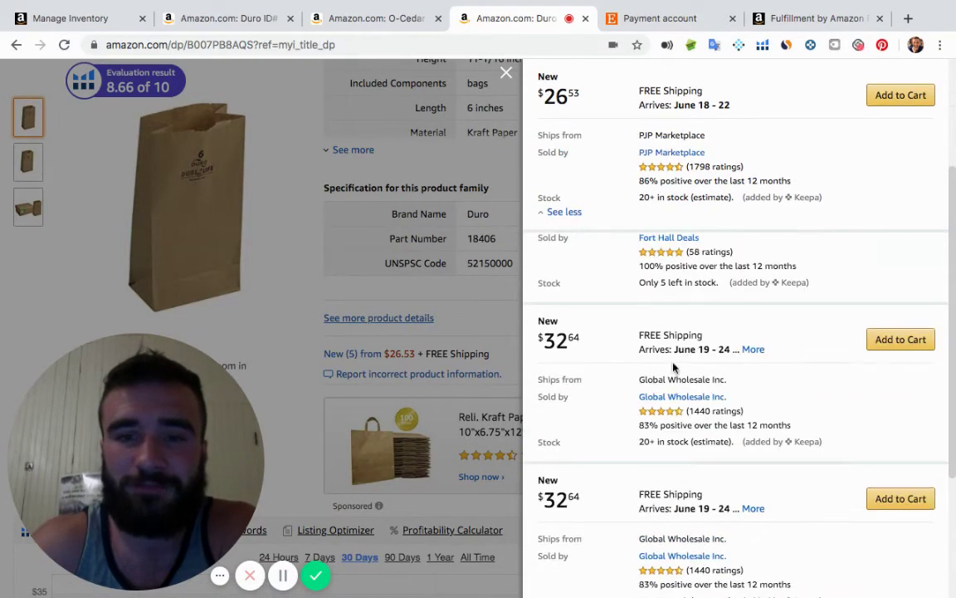
scroll(677, 339, "down", 2)
scroll(674, 362, "down", 1)
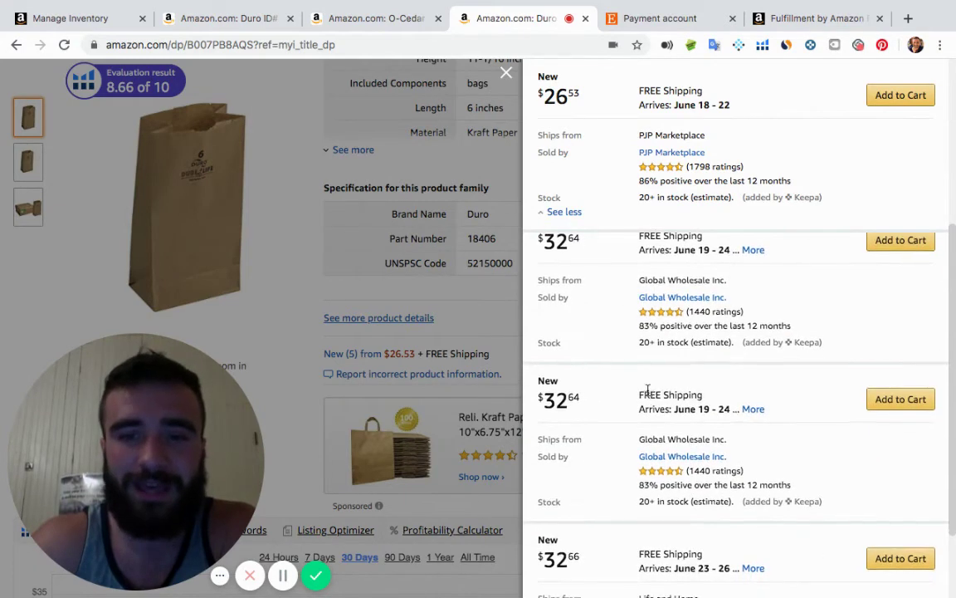
scroll(655, 378, "down", 2)
scroll(606, 432, "down", 2)
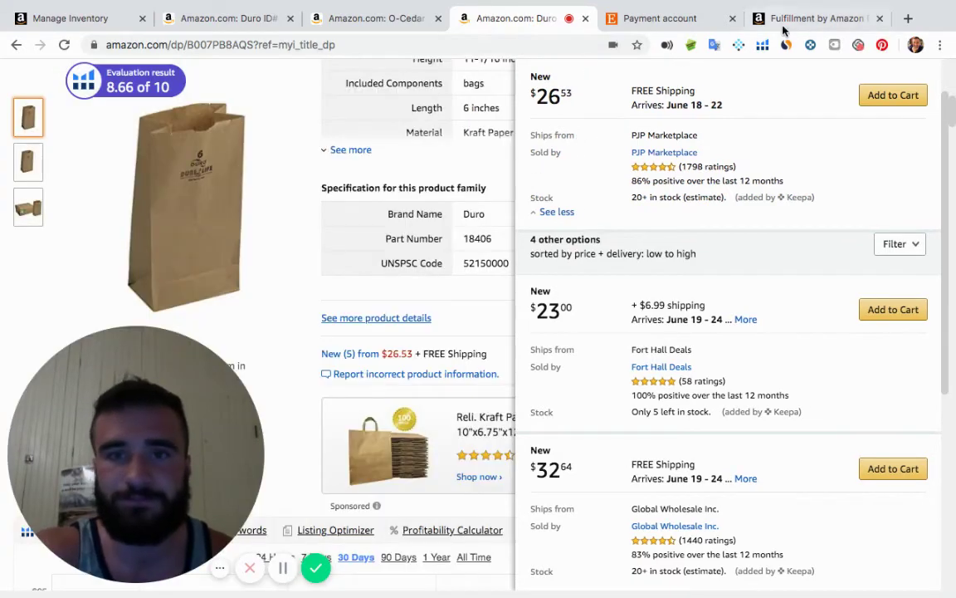
Step: Enter the Duro bag's $31.99 item price and $1.00 ship-to-Amazon cost
left_click(799, 30)
left_click(330, 308)
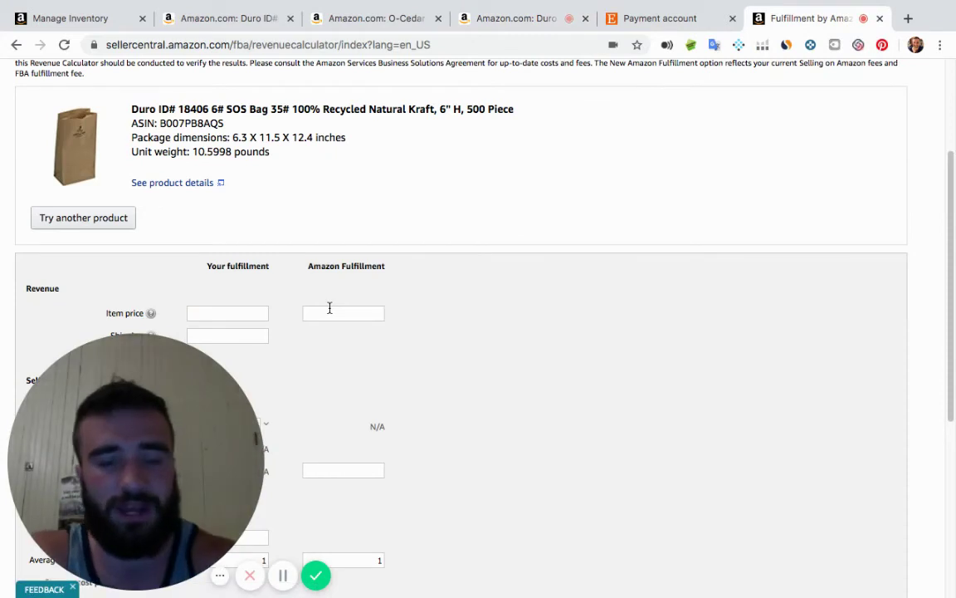
type("31.99")
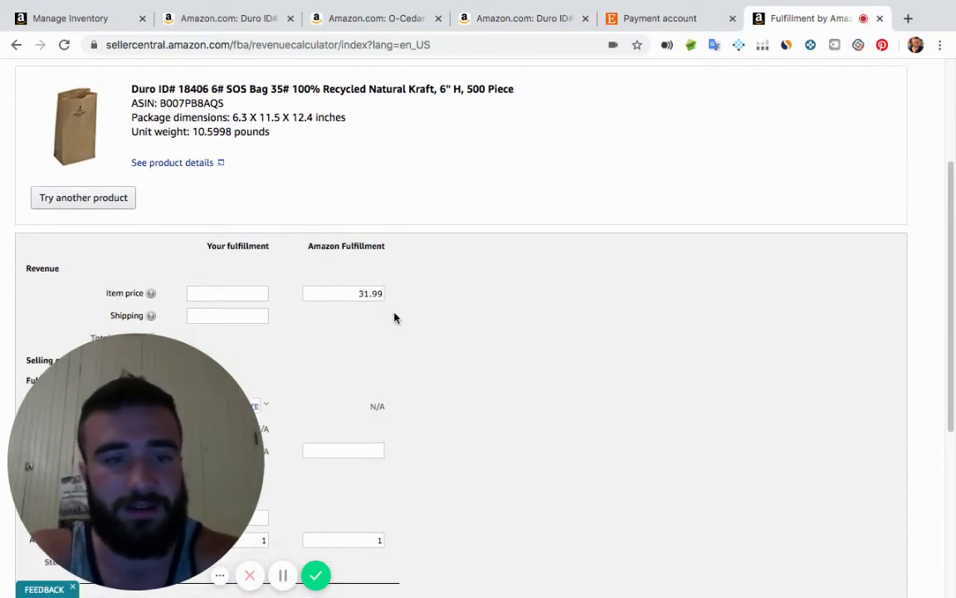
scroll(387, 316, "down", 5)
left_click(364, 292)
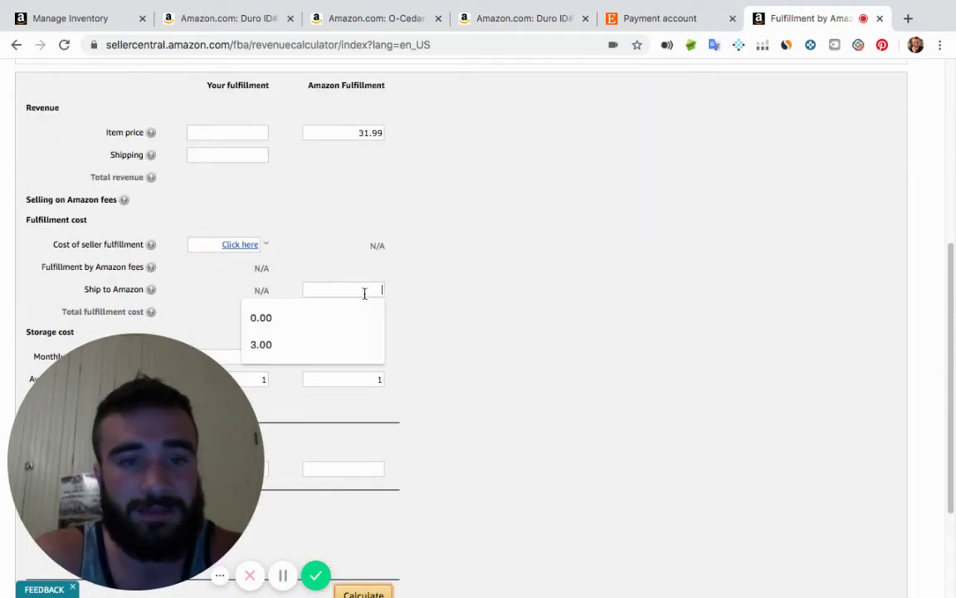
type("1.00")
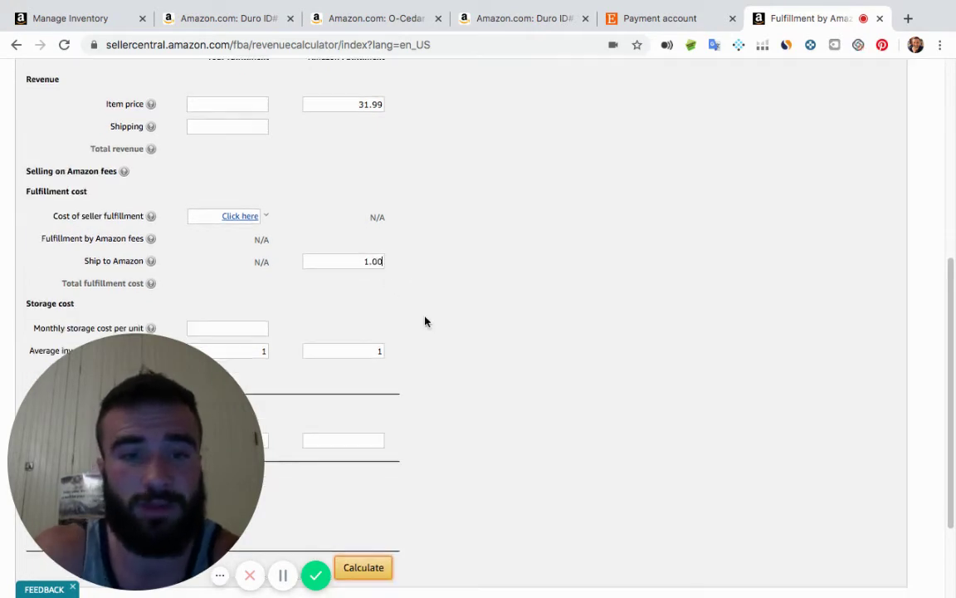
Step: Add $7.25 product cost and calculate at 16 monthly units for $11.42 profit
scroll(415, 332, "down", 4)
left_click(382, 332)
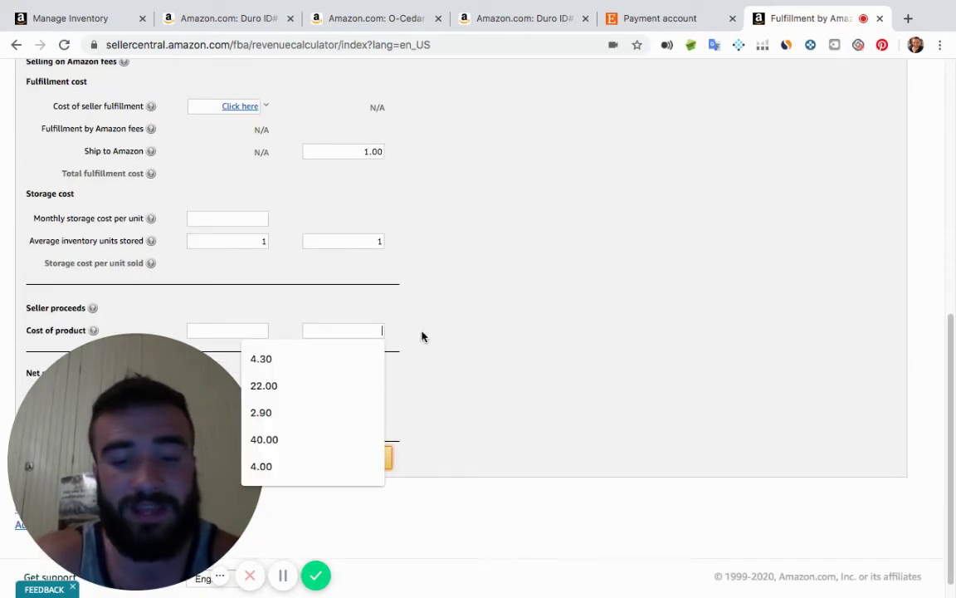
type("7.25")
scroll(404, 319, "down", 1)
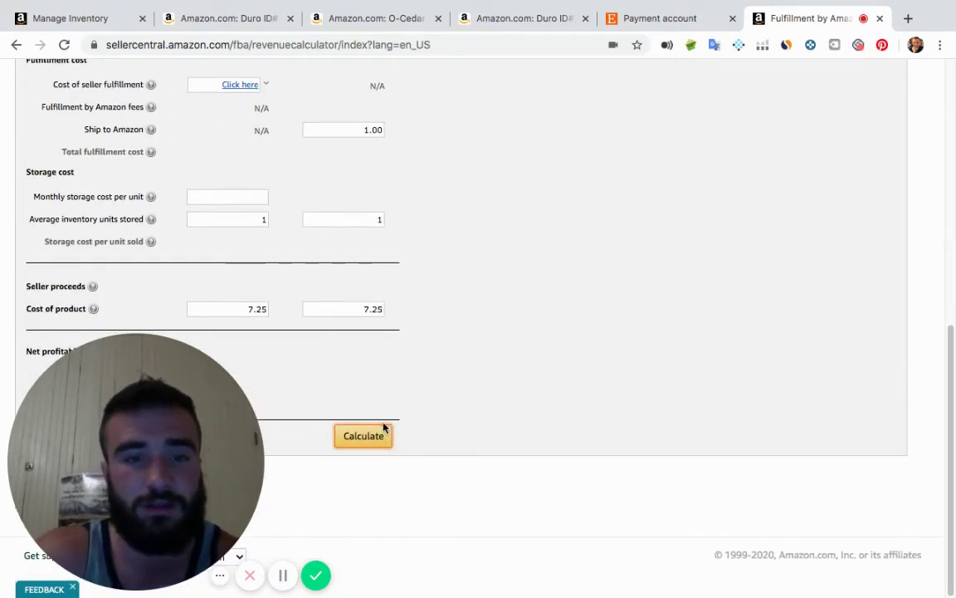
left_click(384, 434)
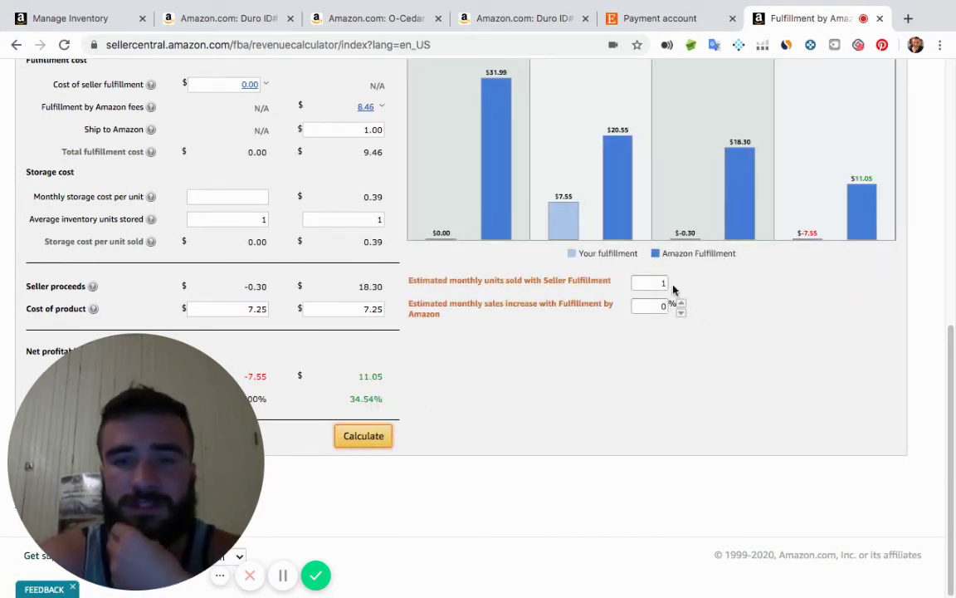
type("16")
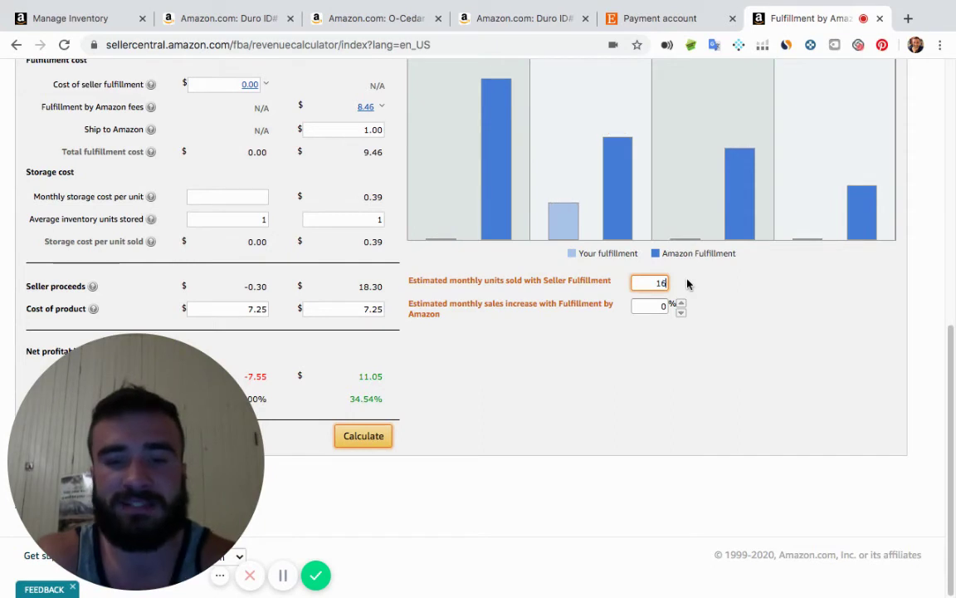
left_click(361, 445)
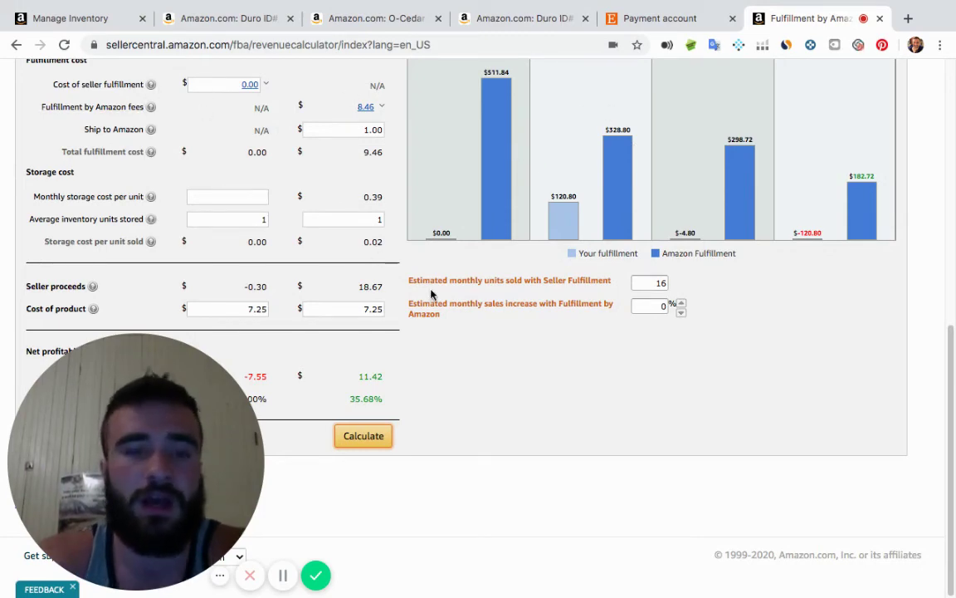
scroll(433, 294, "up", 10)
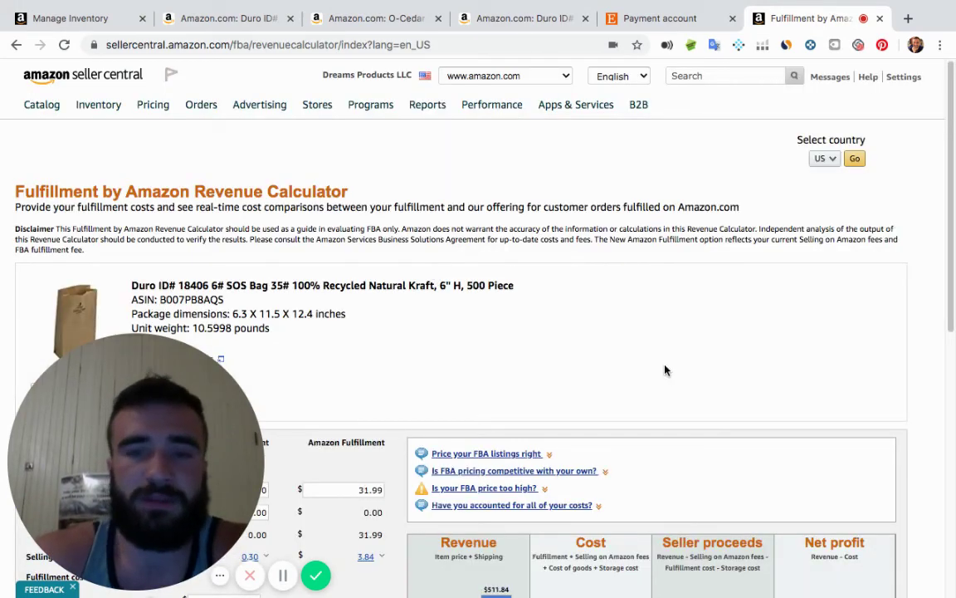
mouse_move(135, 461)
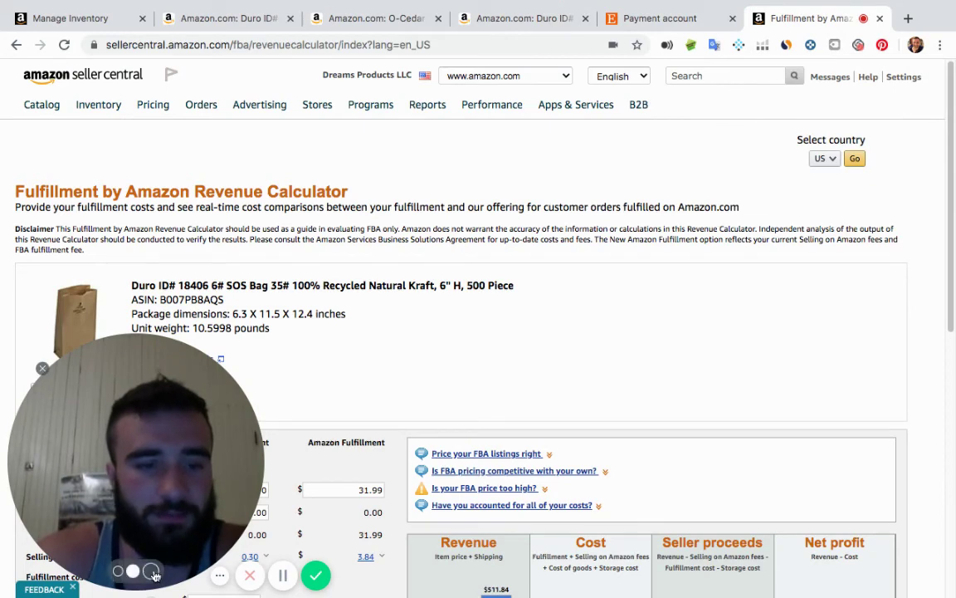
left_click(154, 572)
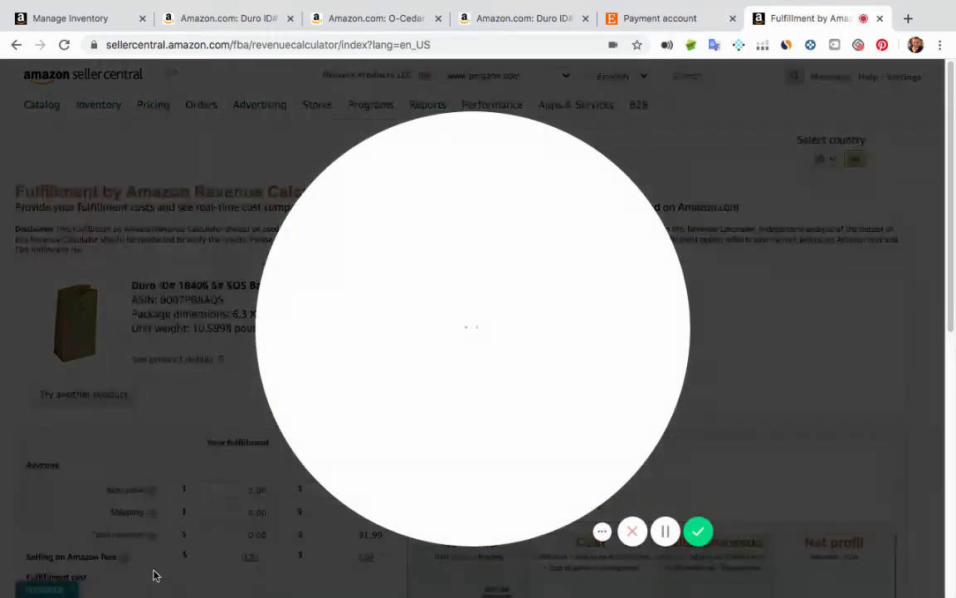